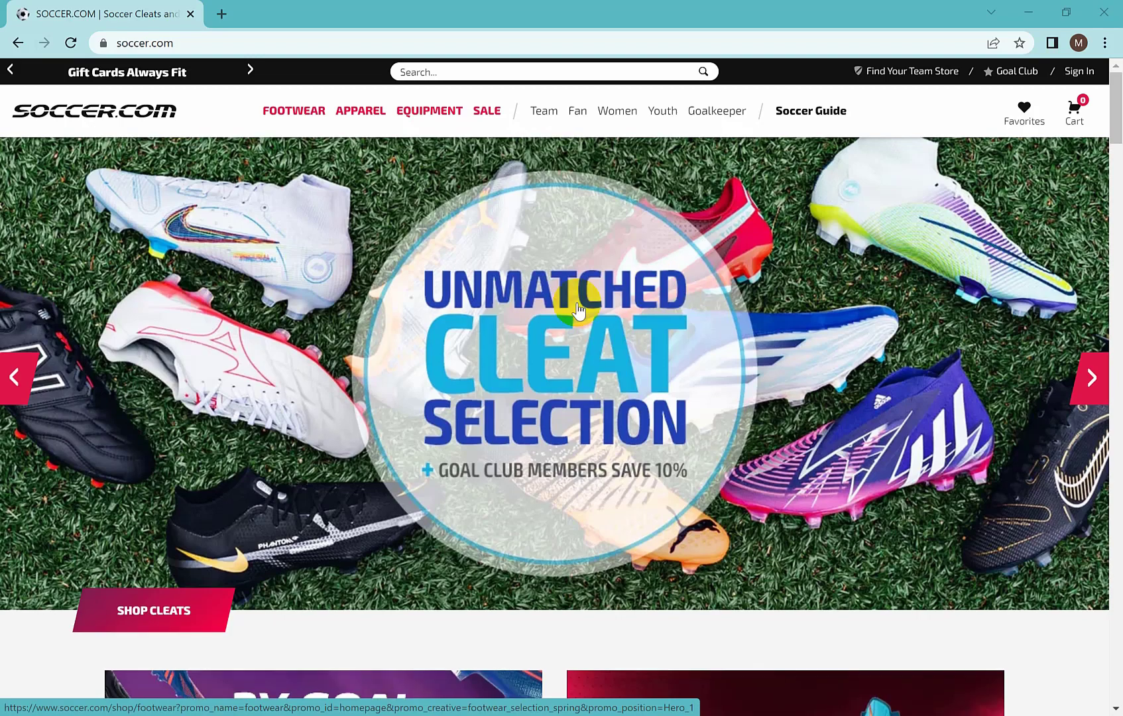
Browse the SOCCER.COM homepage, examining its promotions, popular gear, trending jerseys and new cleats sections
{"action": "scroll", "coordinate": [574, 310], "scroll_direction": "down", "scroll_amount": 6}
{"action": "scroll", "coordinate": [574, 310], "scroll_direction": "down", "scroll_amount": 4}
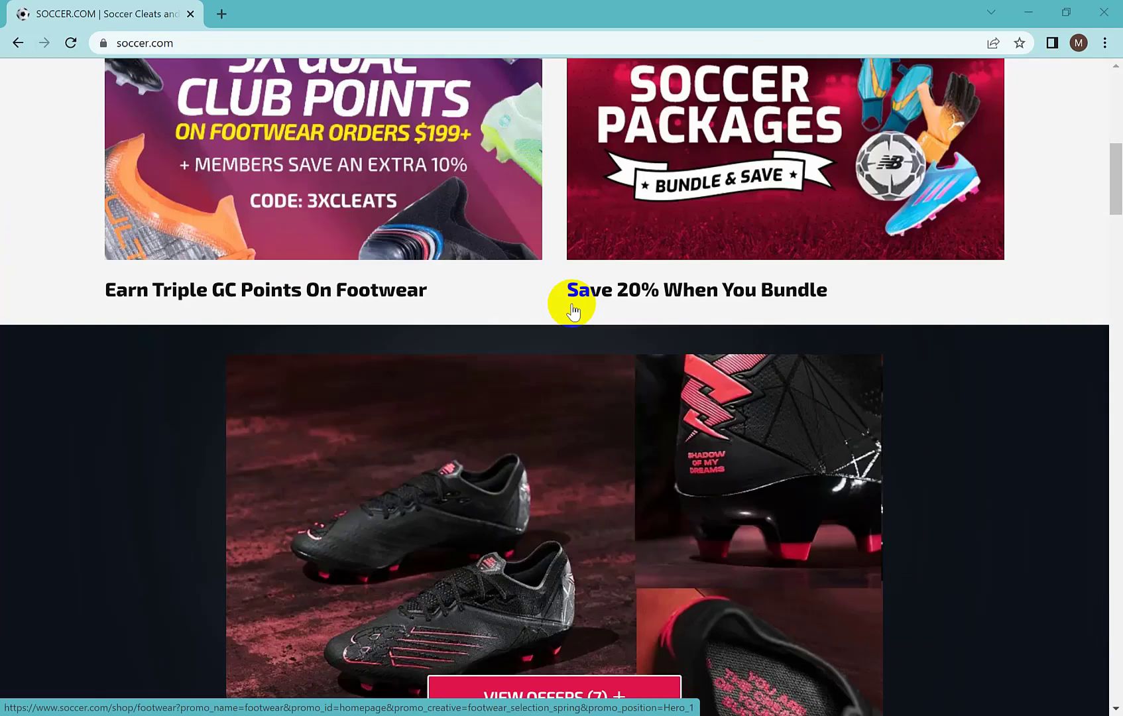
{"action": "scroll", "coordinate": [574, 310], "scroll_direction": "down", "scroll_amount": 3}
{"action": "scroll", "coordinate": [574, 310], "scroll_direction": "down", "scroll_amount": 1}
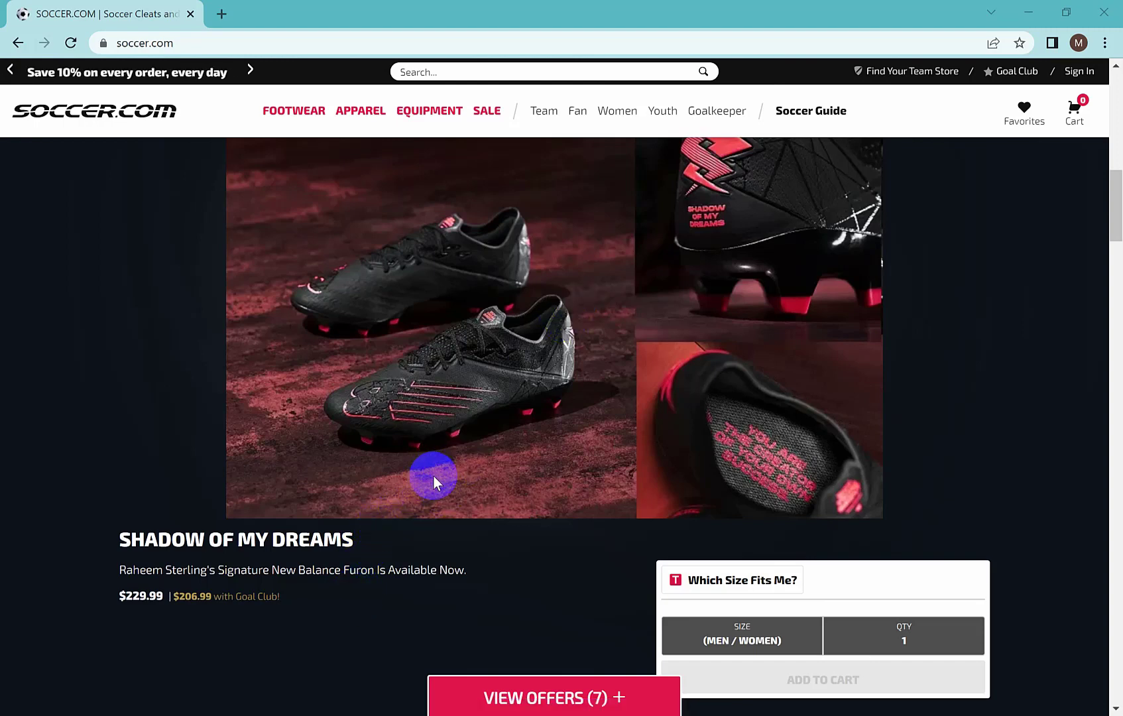
{"action": "scroll", "coordinate": [433, 476], "scroll_direction": "down", "scroll_amount": 12}
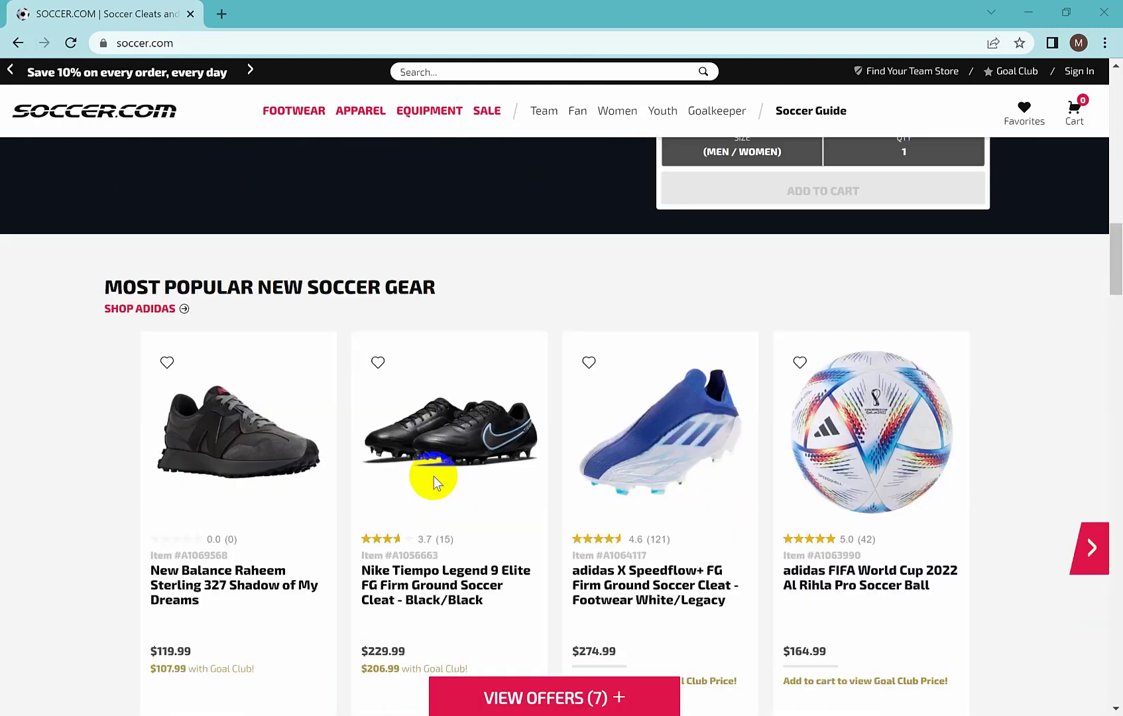
{"action": "scroll", "coordinate": [432, 475], "scroll_direction": "down", "scroll_amount": 1}
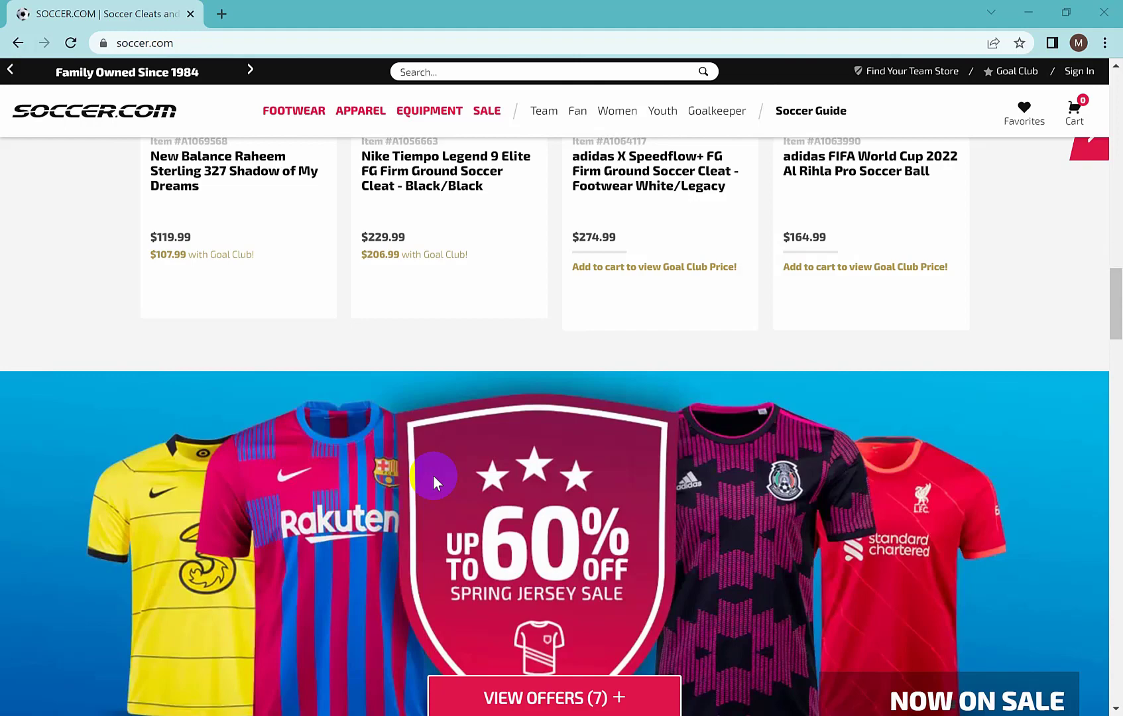
{"action": "scroll", "coordinate": [432, 474], "scroll_direction": "down", "scroll_amount": 10}
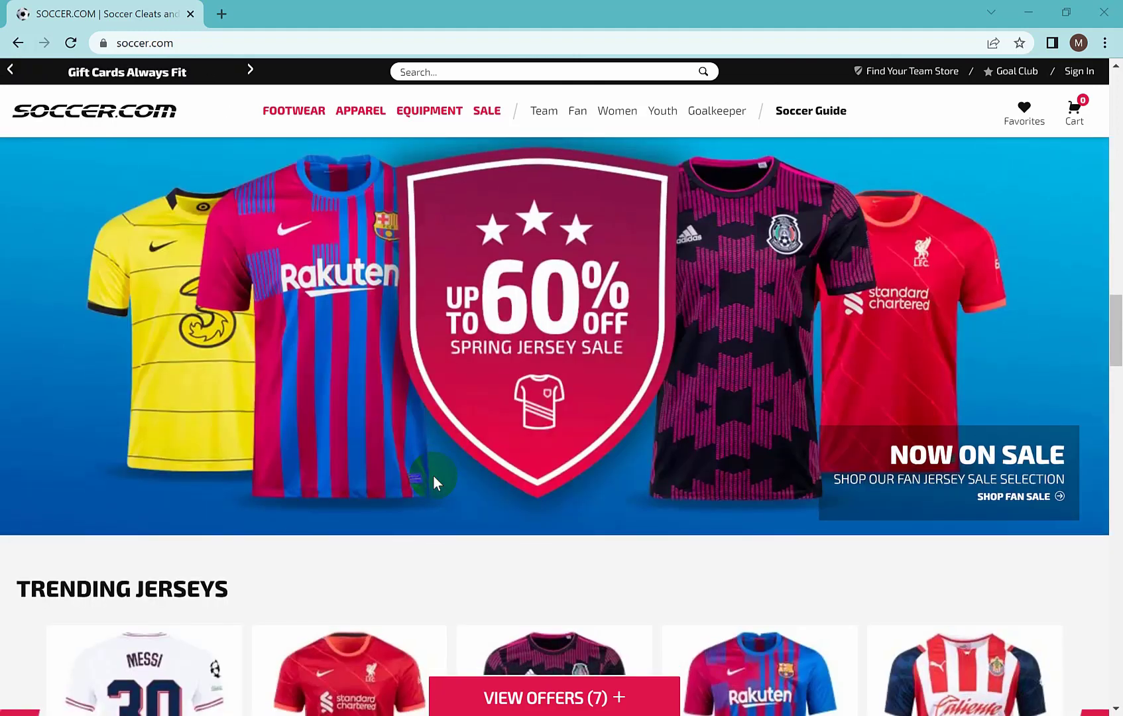
{"action": "scroll", "coordinate": [434, 477], "scroll_direction": "down", "scroll_amount": 15}
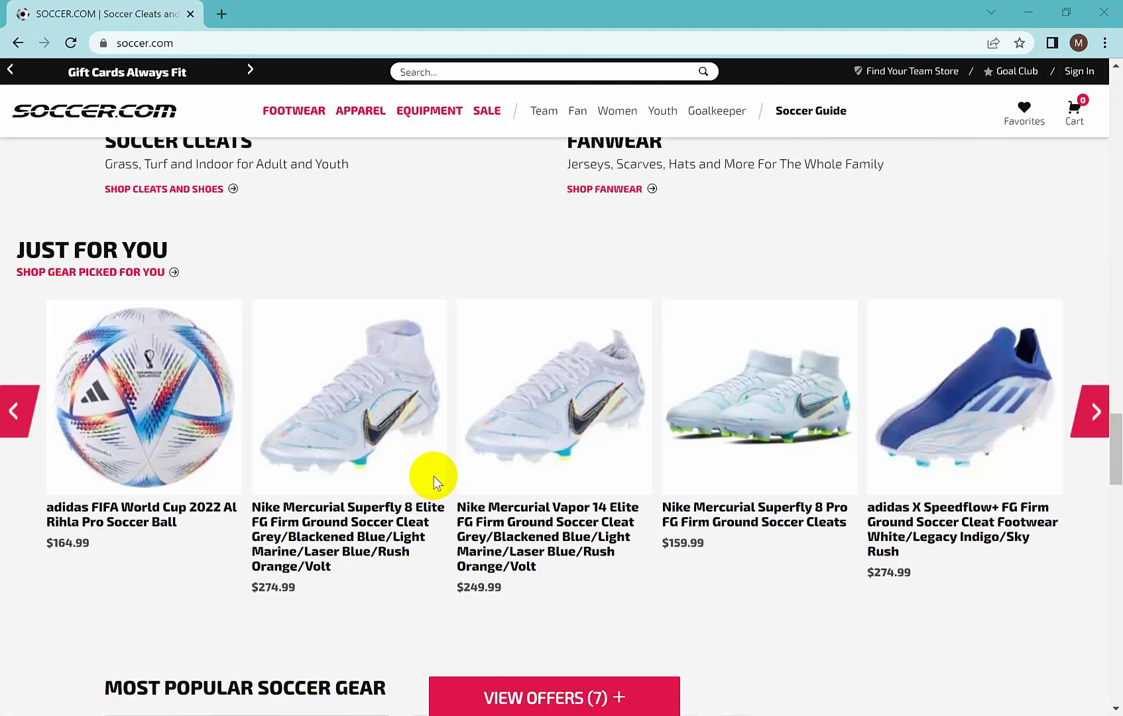
{"action": "scroll", "coordinate": [434, 476], "scroll_direction": "down", "scroll_amount": 5}
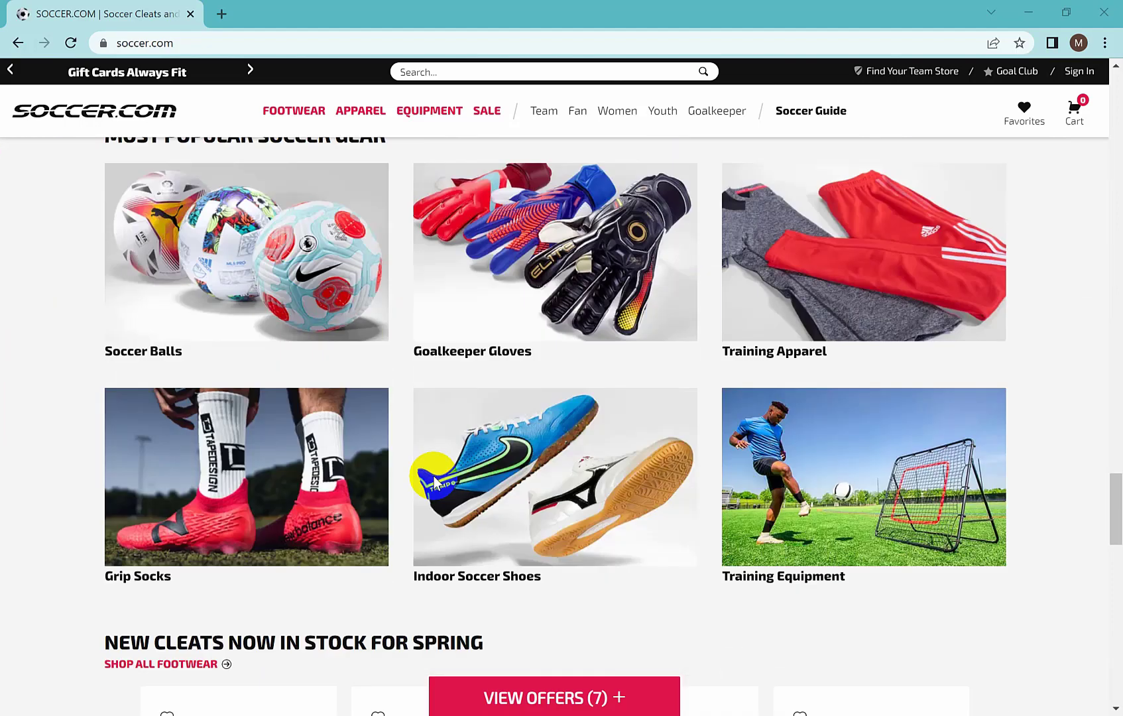
{"action": "scroll", "coordinate": [398, 397], "scroll_direction": "down", "scroll_amount": 4}
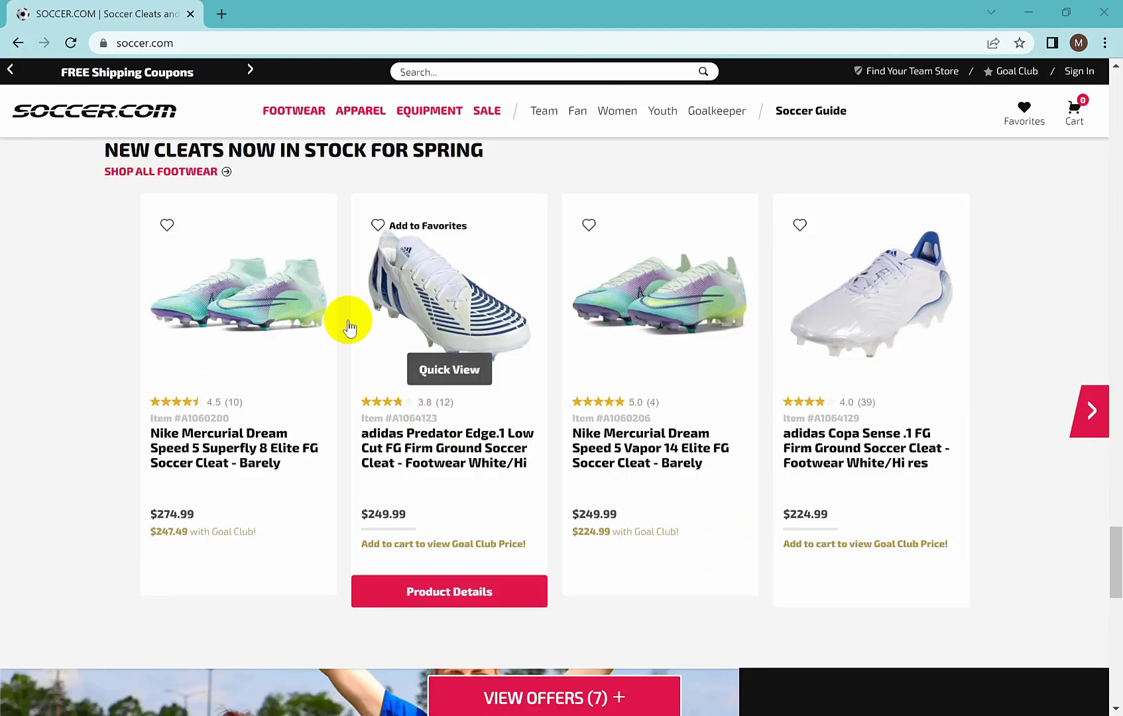
{"action": "scroll", "coordinate": [279, 232], "scroll_direction": "up", "scroll_amount": 3}
{"action": "scroll", "coordinate": [259, 212], "scroll_direction": "up", "scroll_amount": 5}
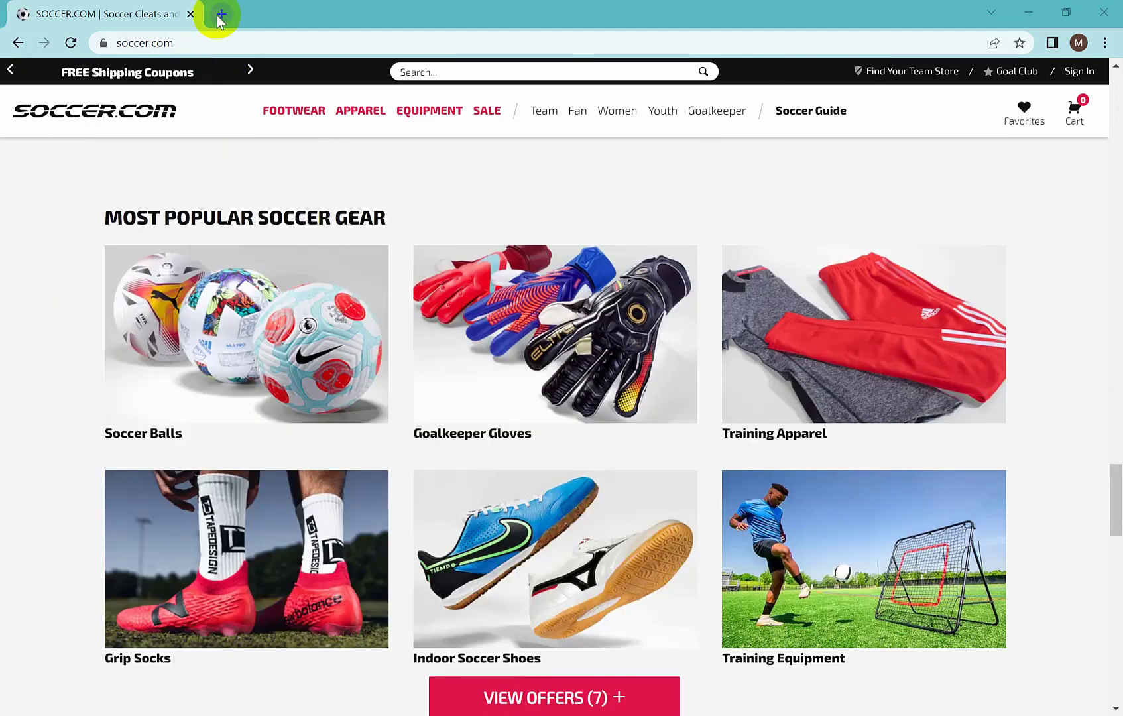
Open the website pixlr.com in a new browser tab
{"action": "left_click", "coordinate": [222, 14]}
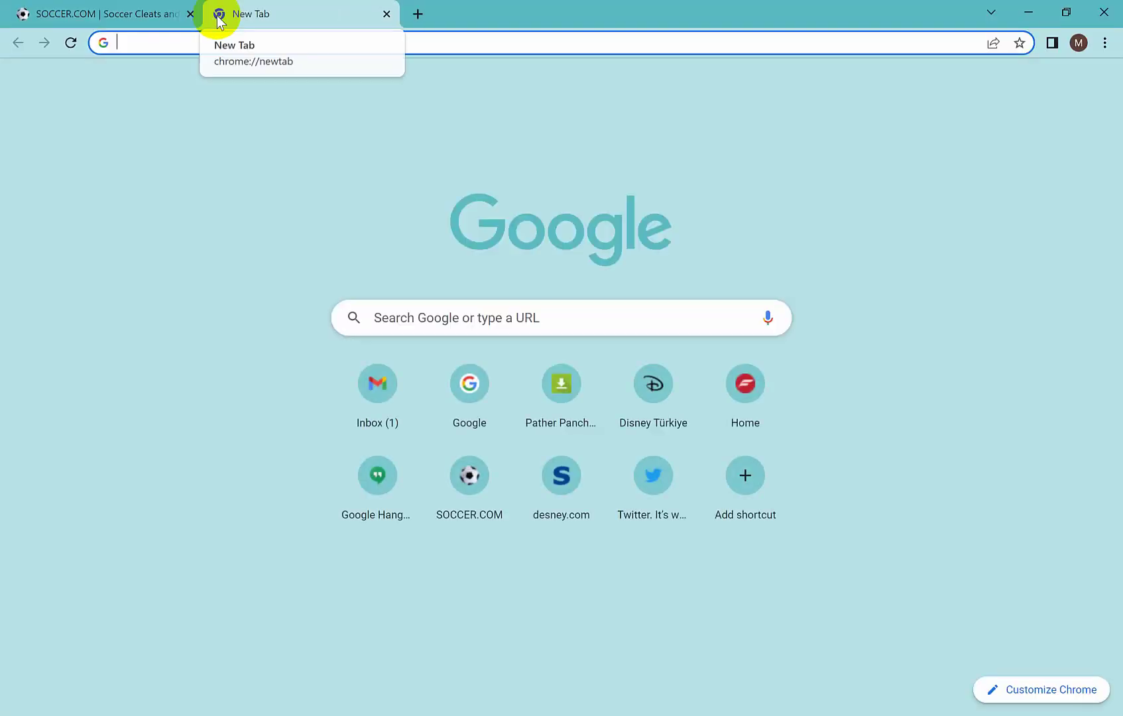
{"action": "type", "text": "pixl"}
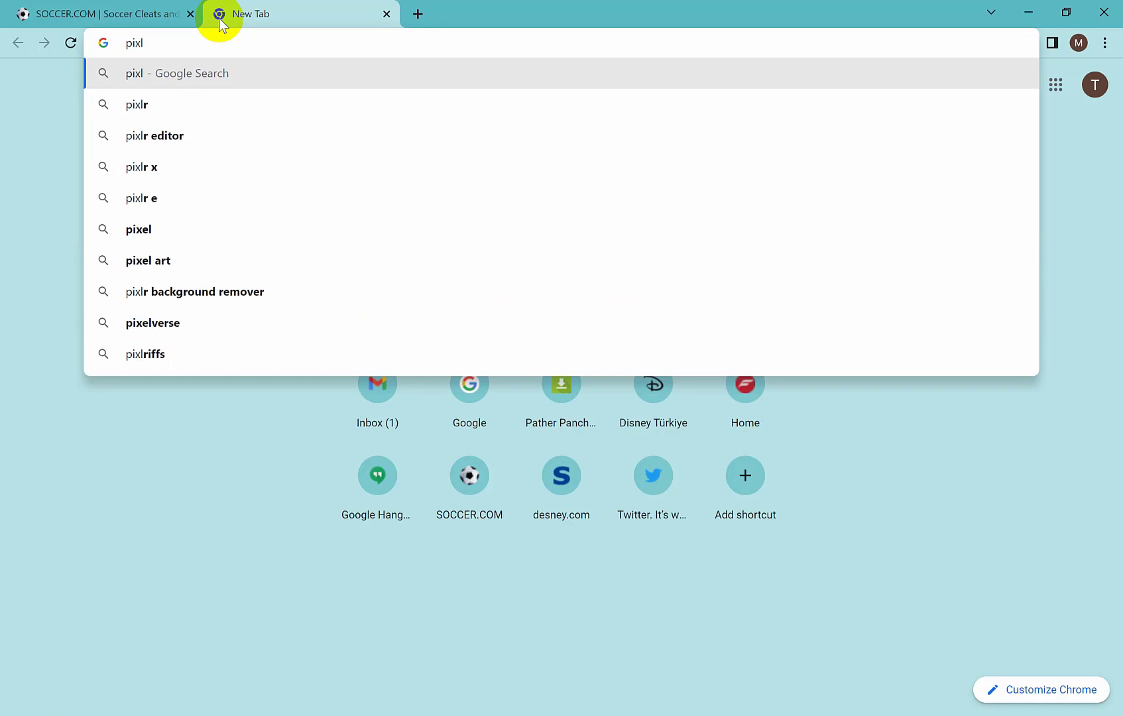
{"action": "type", "text": "r.com"}
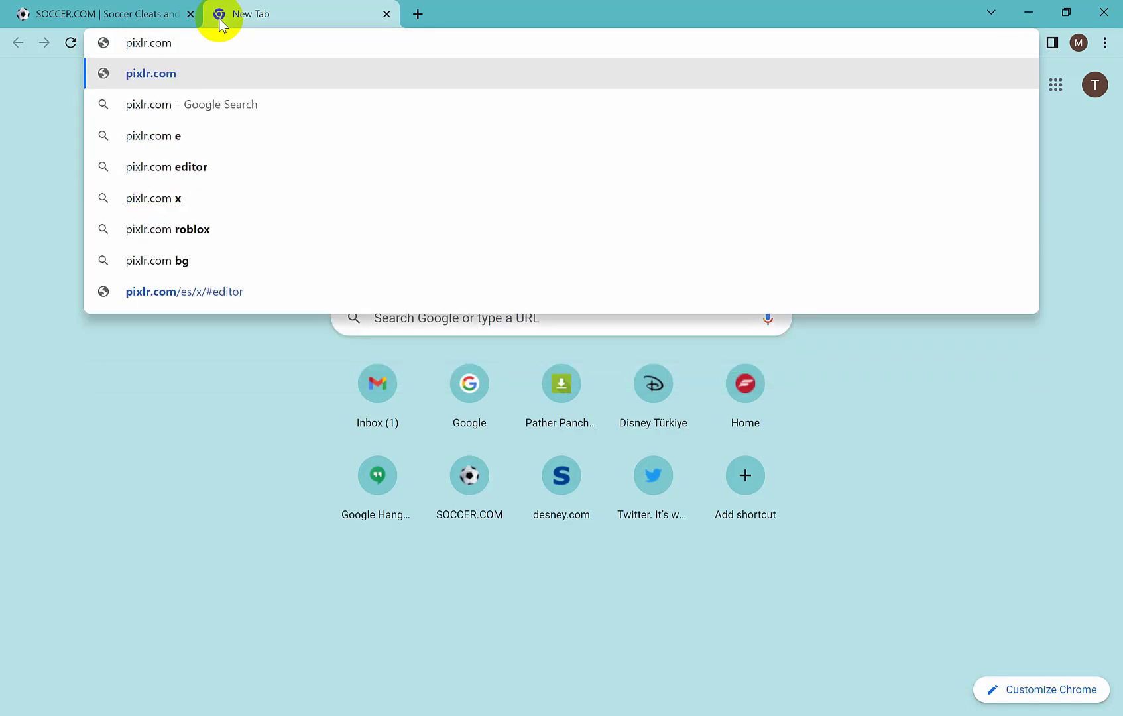
{"action": "key", "text": "Return"}
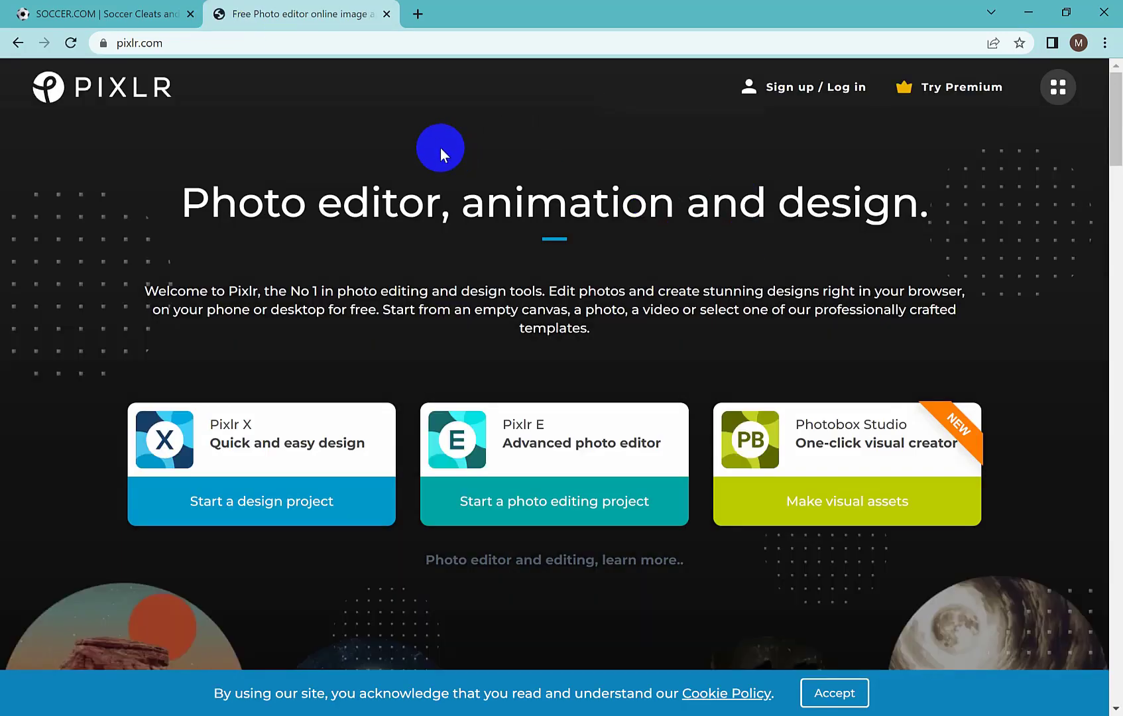
Look over the Pixlr homepage, open the Pixlr X quick and easy design editor, and dismiss its What's new announcement
{"action": "scroll", "coordinate": [526, 243], "scroll_direction": "down", "scroll_amount": 6}
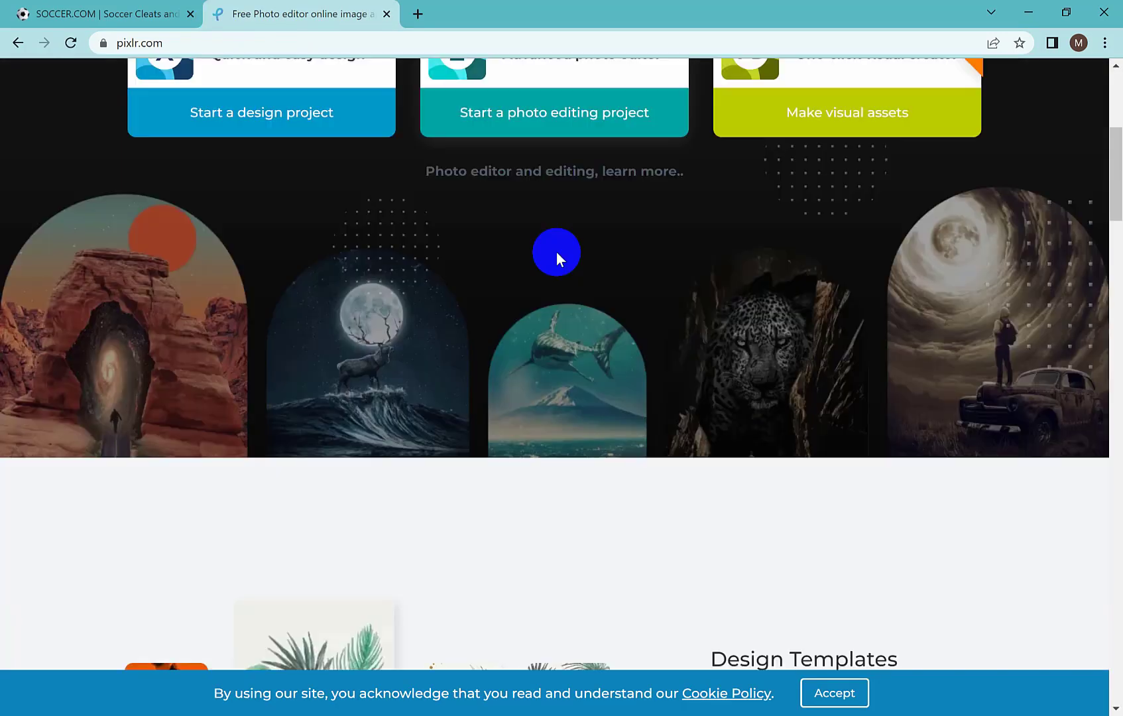
{"action": "scroll", "coordinate": [562, 253], "scroll_direction": "down", "scroll_amount": 4}
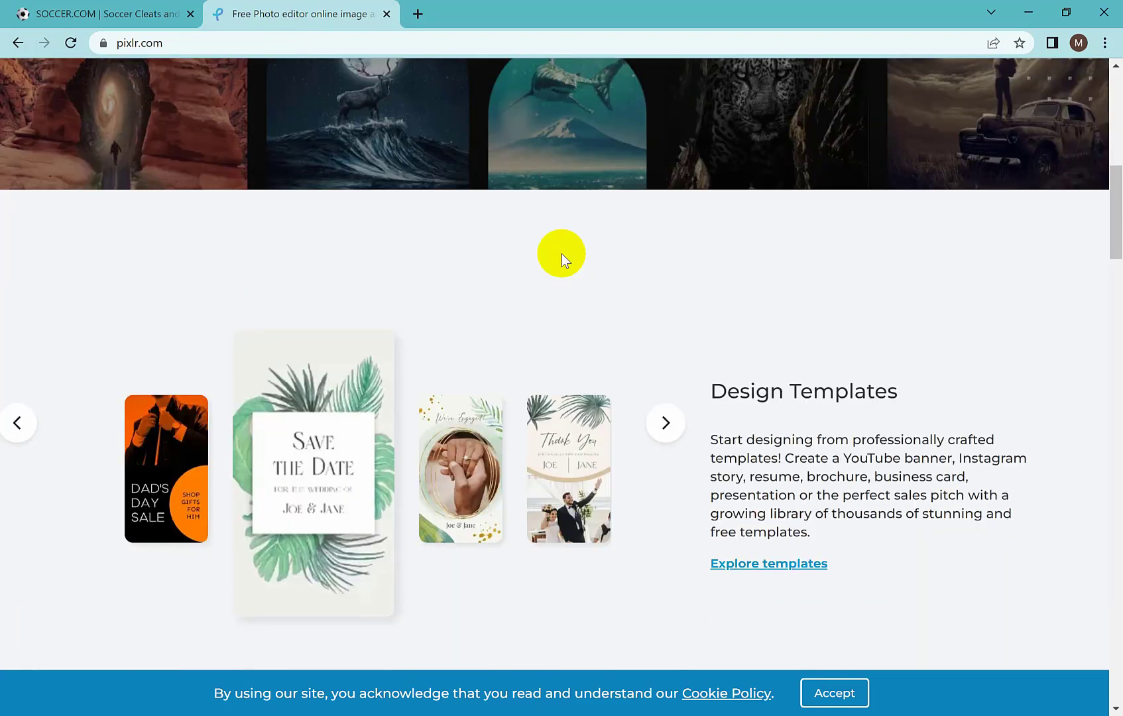
{"action": "scroll", "coordinate": [562, 253], "scroll_direction": "up", "scroll_amount": 10}
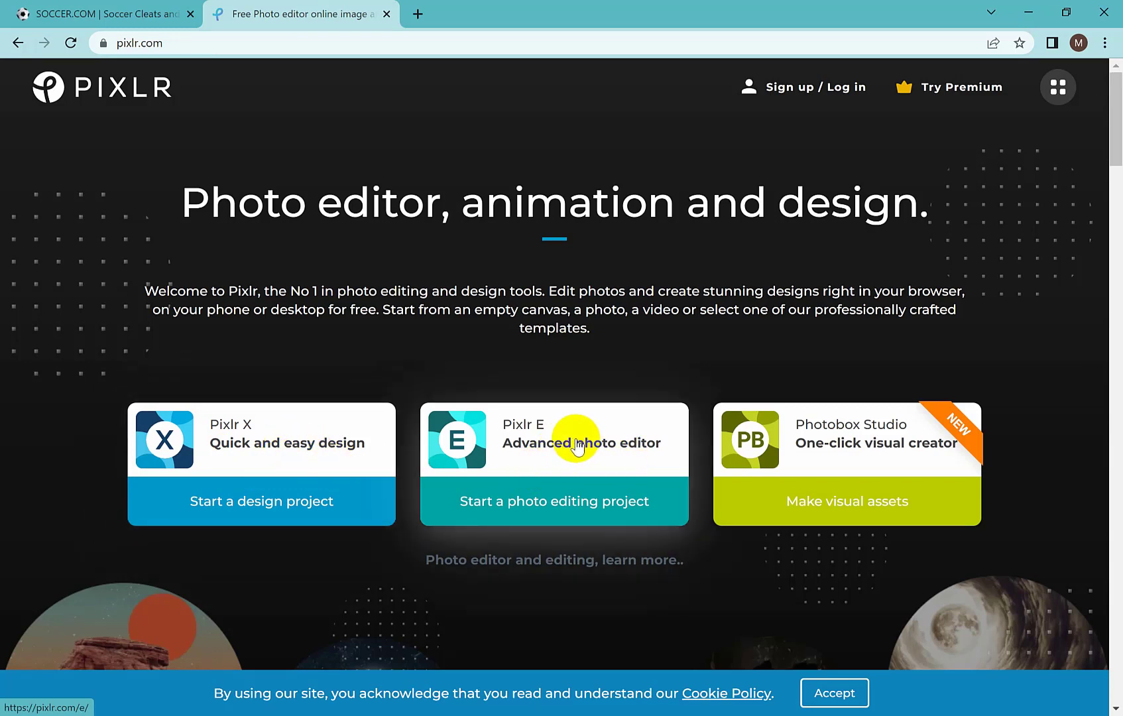
{"action": "left_click", "coordinate": [310, 456]}
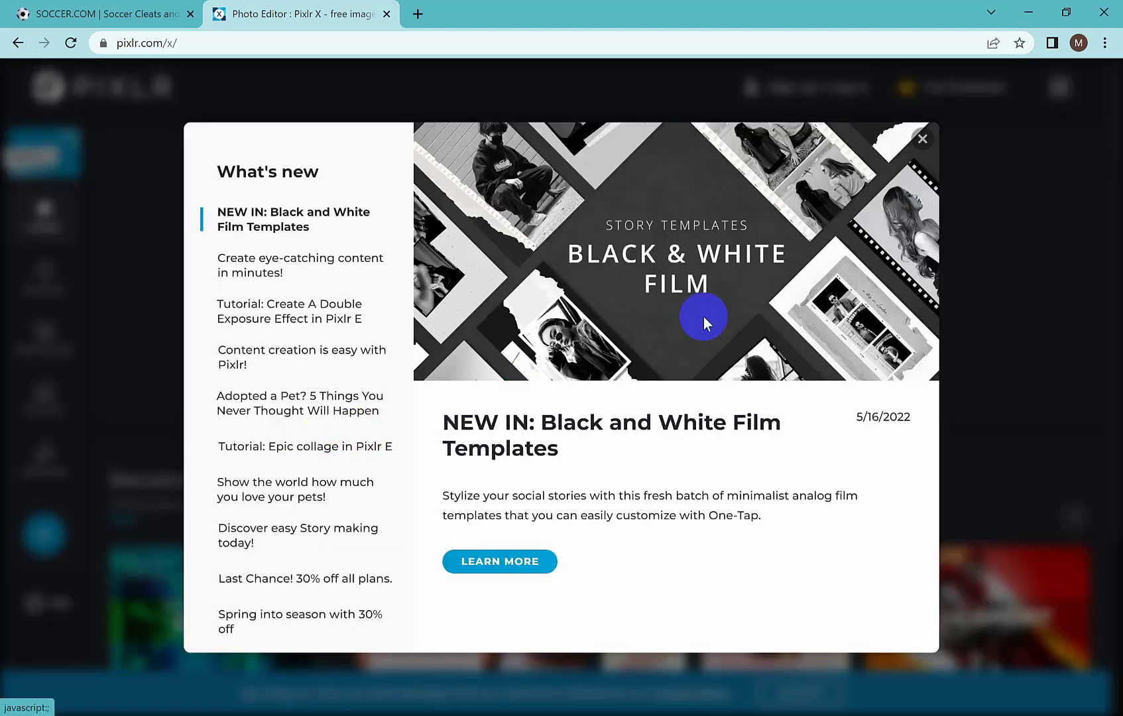
{"action": "left_click", "coordinate": [923, 139]}
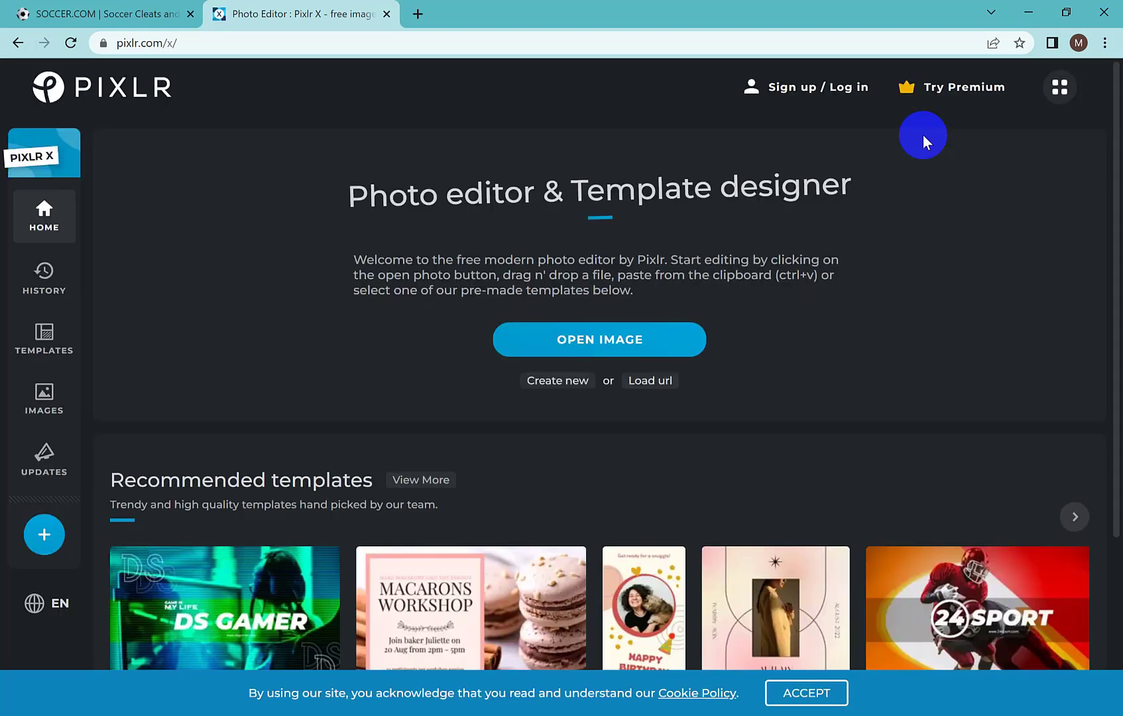
Open the image Shaqi_jrvej.jpg from New folder on the desktop and briefly check its arrange and style options
{"action": "left_click", "coordinate": [596, 342]}
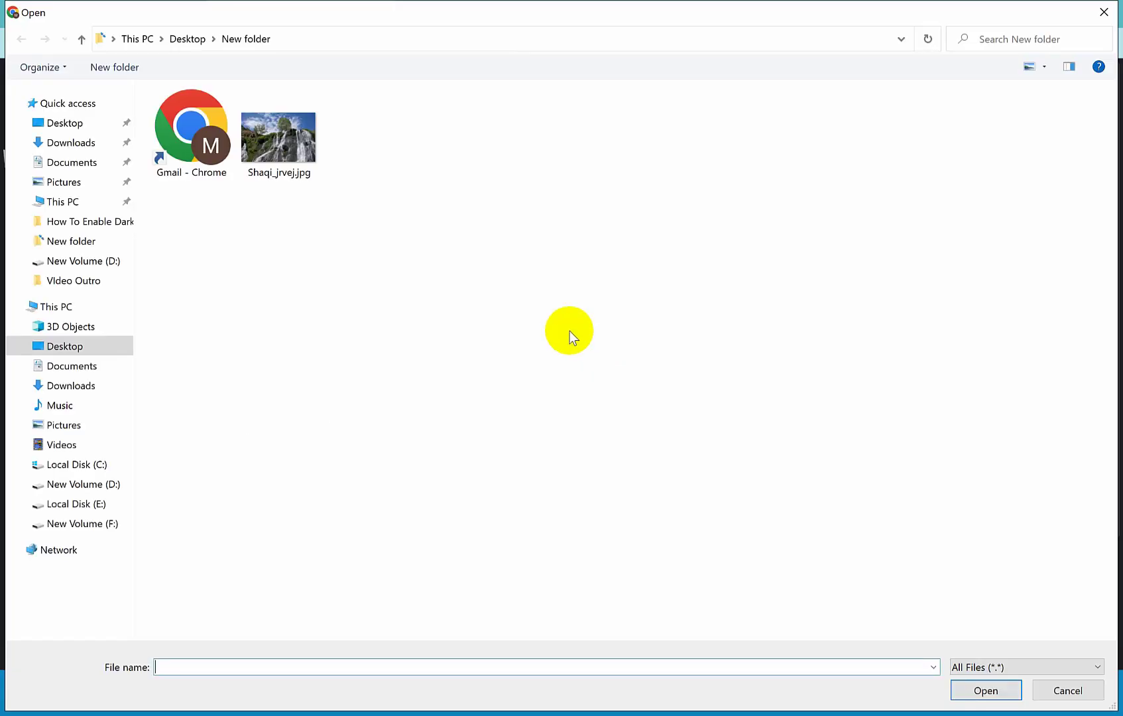
{"action": "double_click", "coordinate": [295, 148]}
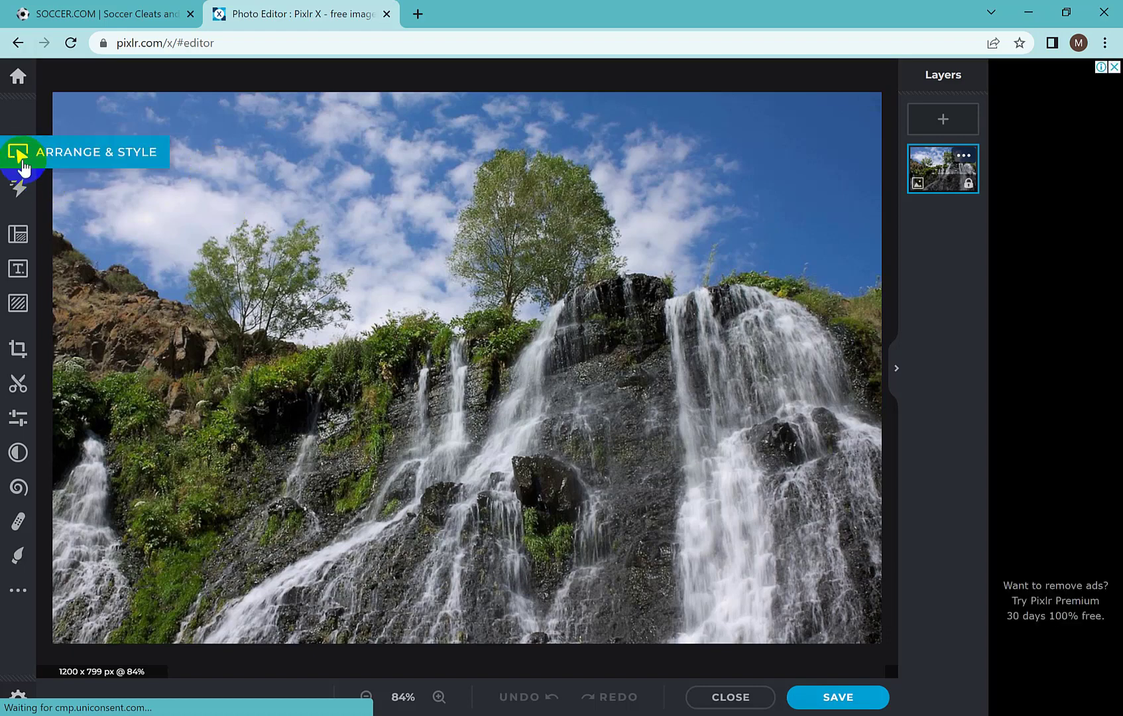
{"action": "left_click", "coordinate": [18, 154]}
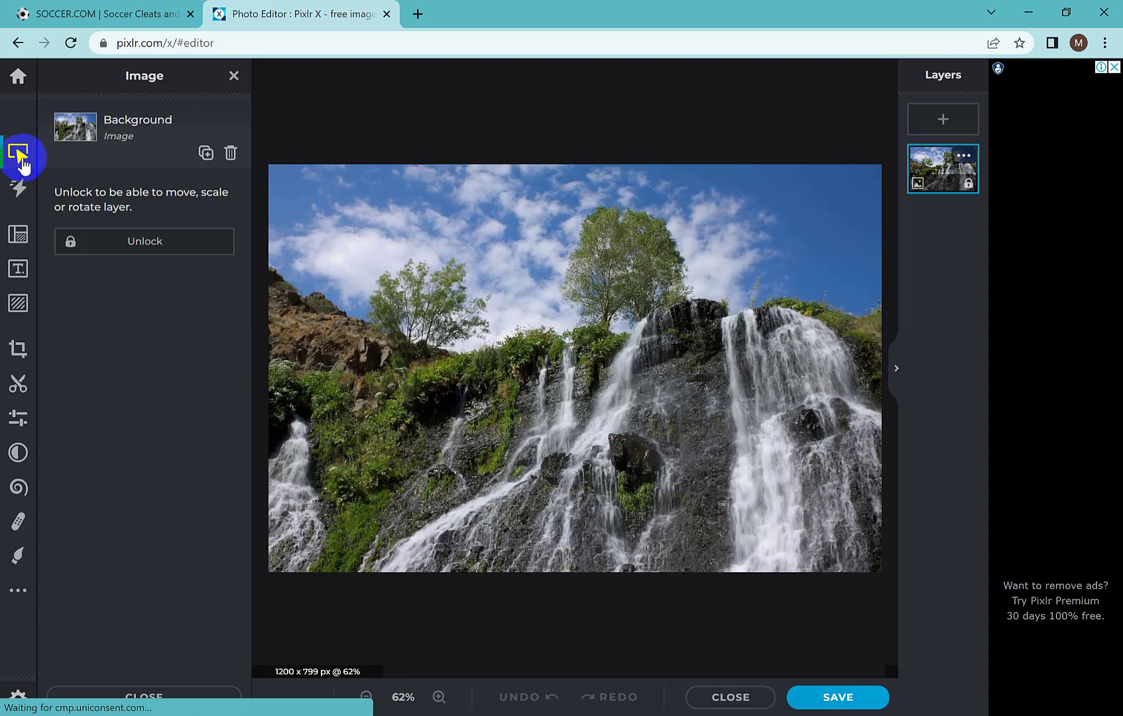
{"action": "left_click", "coordinate": [20, 159]}
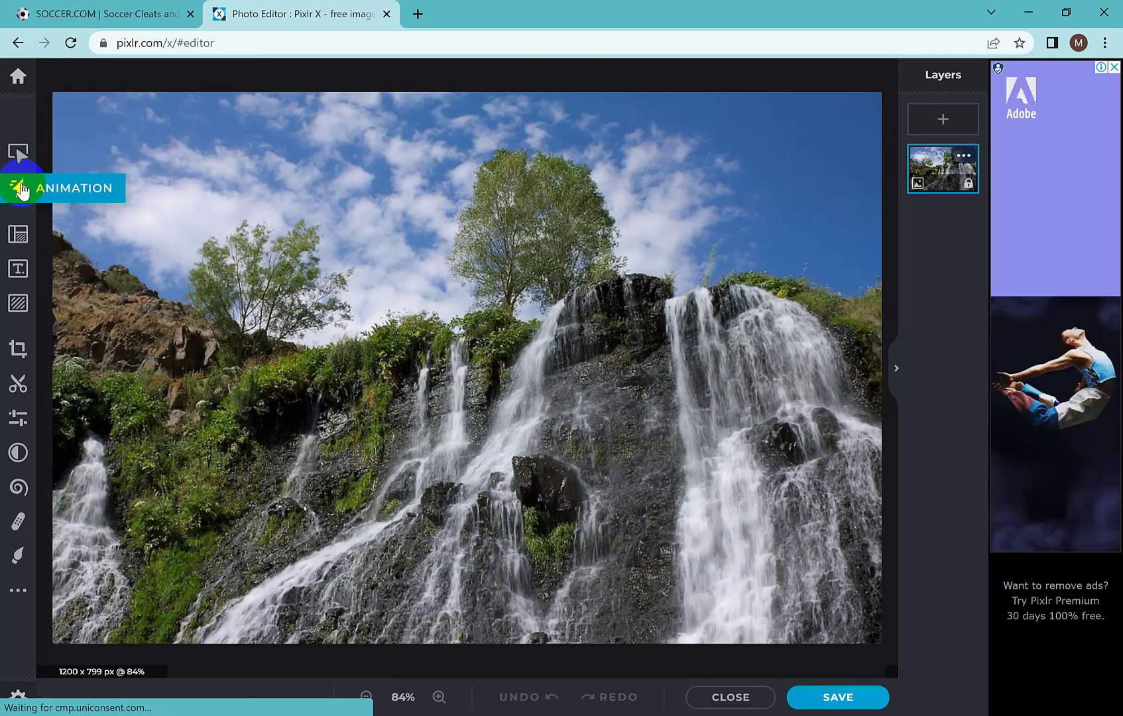
Try the Fade and Tumble animations on the waterfall image and apply the Action animation
{"action": "left_click", "coordinate": [20, 189]}
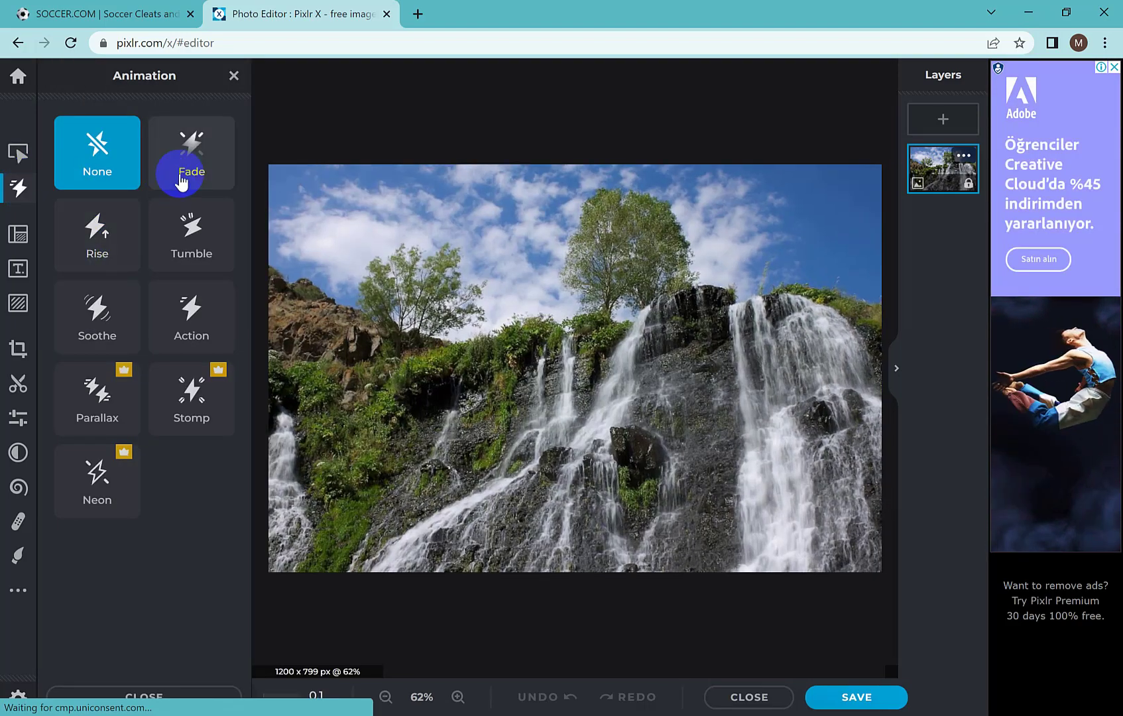
{"action": "left_click", "coordinate": [183, 160]}
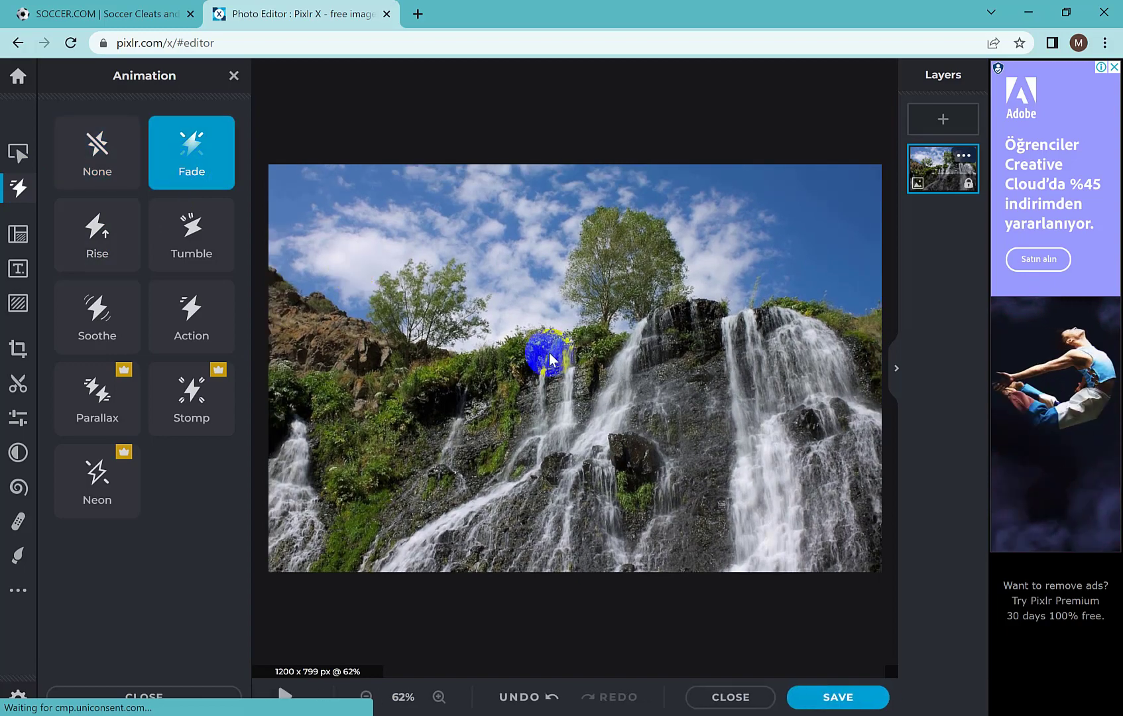
{"action": "left_click", "coordinate": [195, 221]}
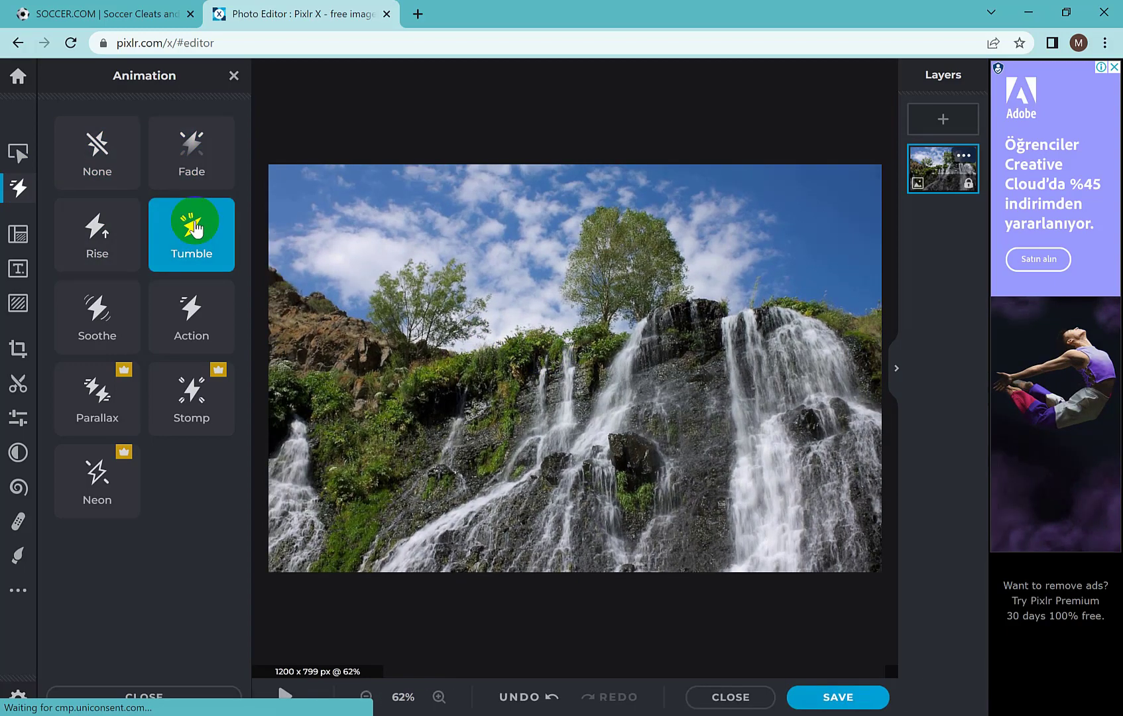
{"action": "left_click", "coordinate": [190, 163]}
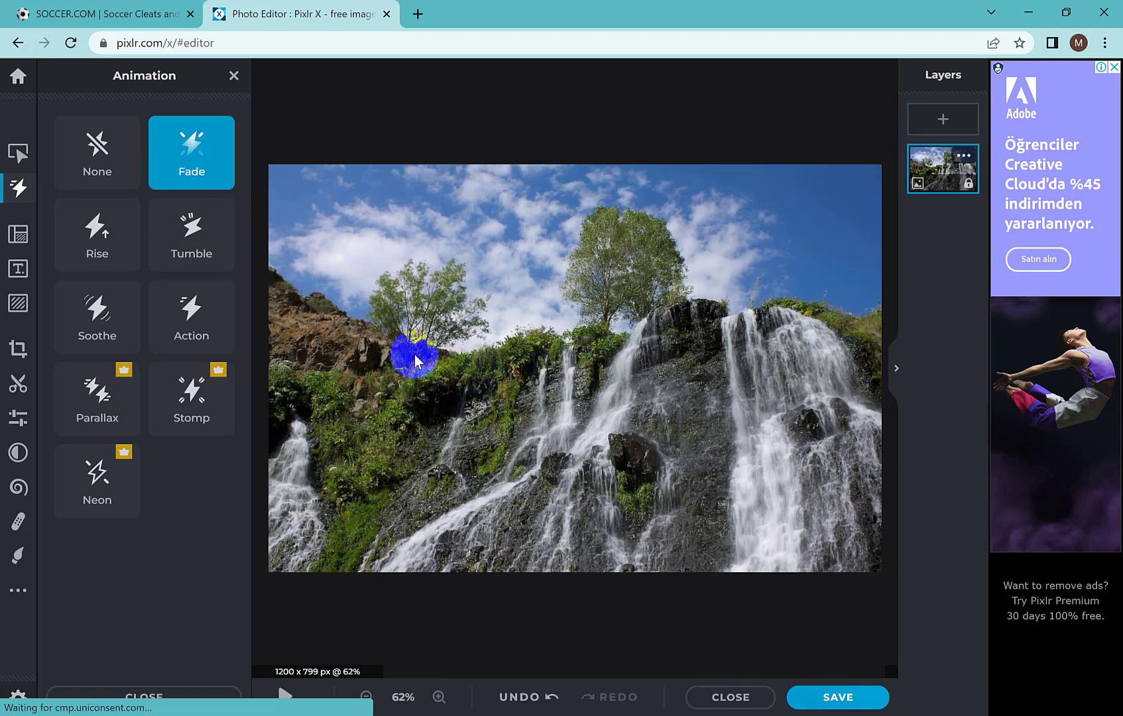
{"action": "left_click", "coordinate": [231, 326]}
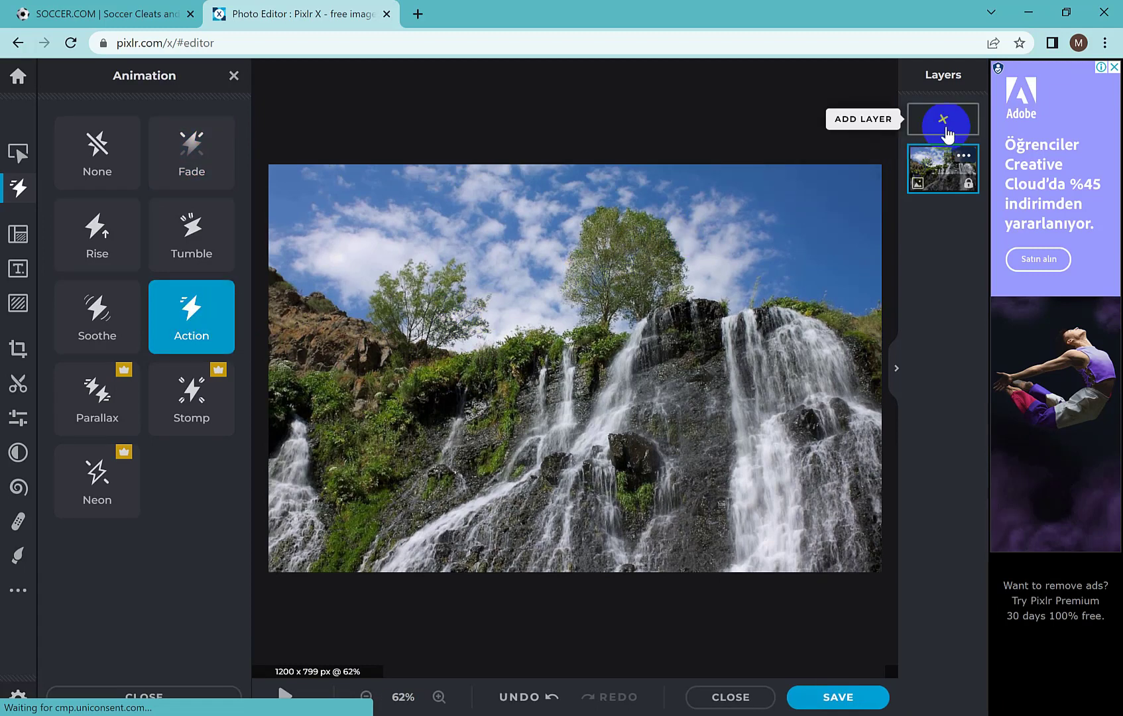
Add a Frame layer and move it up and slightly left so that it covers the trees and sky
{"action": "left_click", "coordinate": [943, 119]}
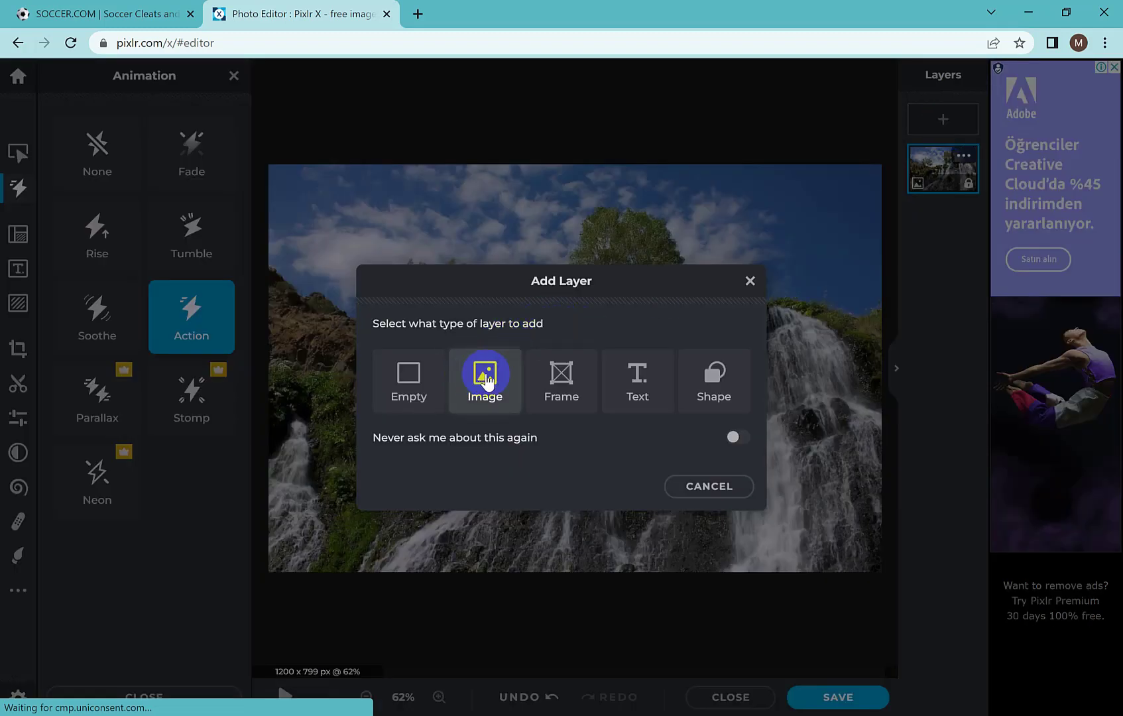
{"action": "left_click", "coordinate": [541, 386]}
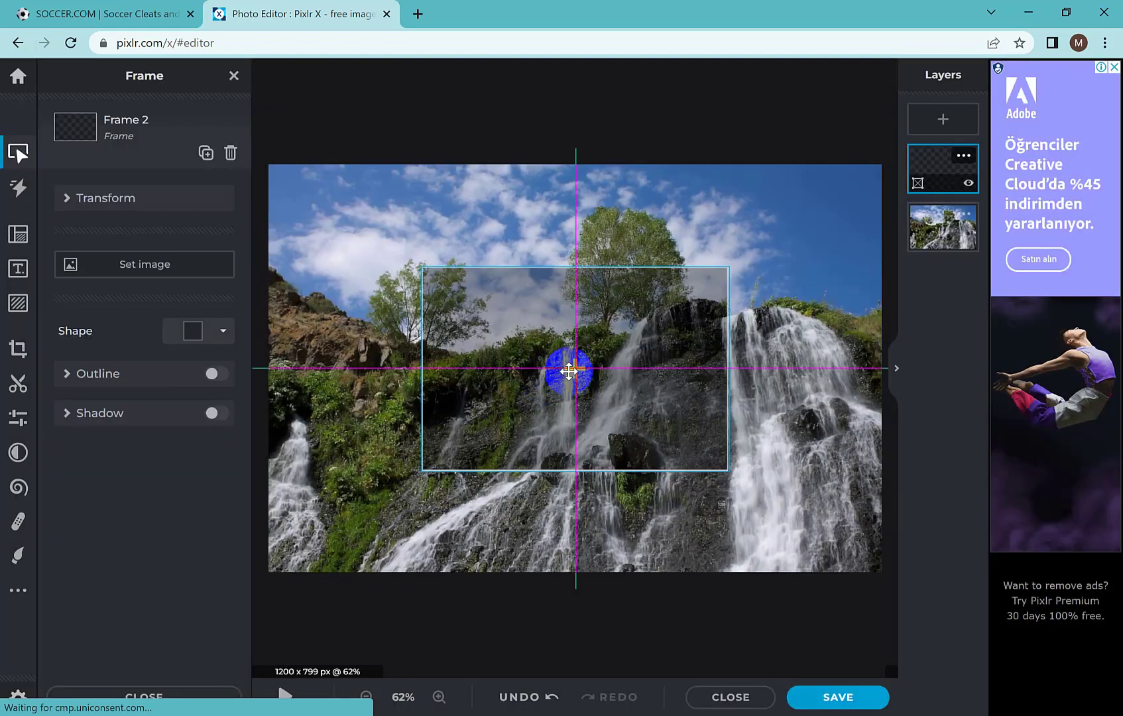
{"action": "left_click_drag", "start_coordinate": [571, 368], "coordinate": [536, 291]}
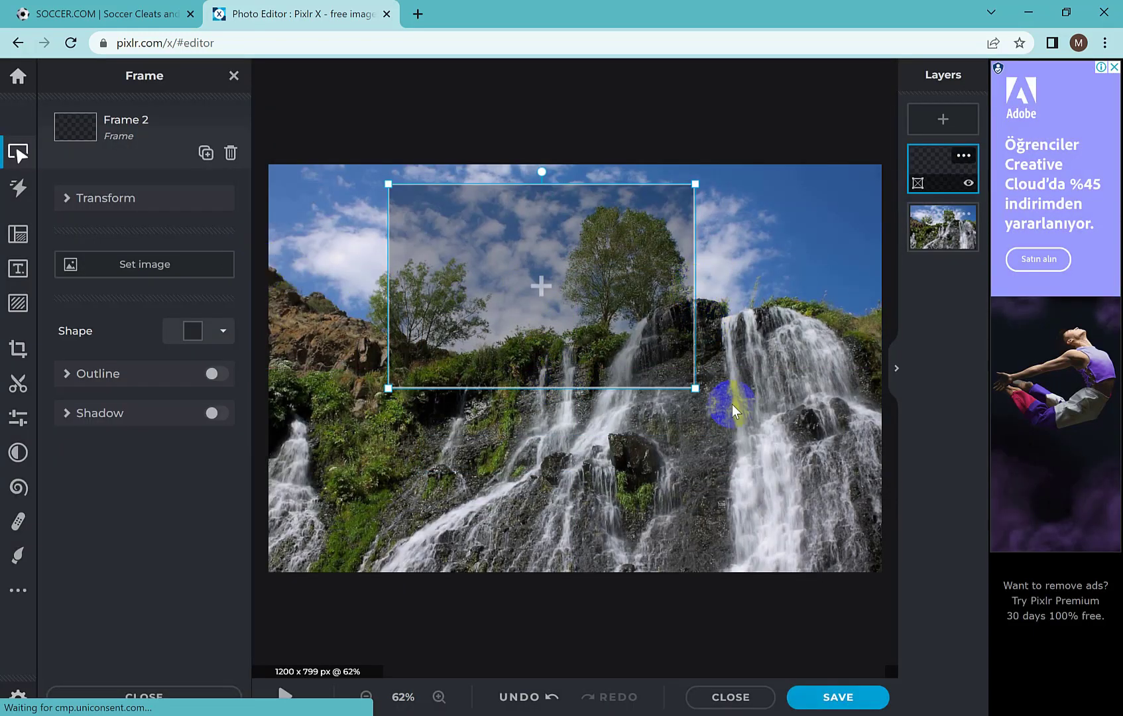
{"action": "left_click", "coordinate": [832, 698]}
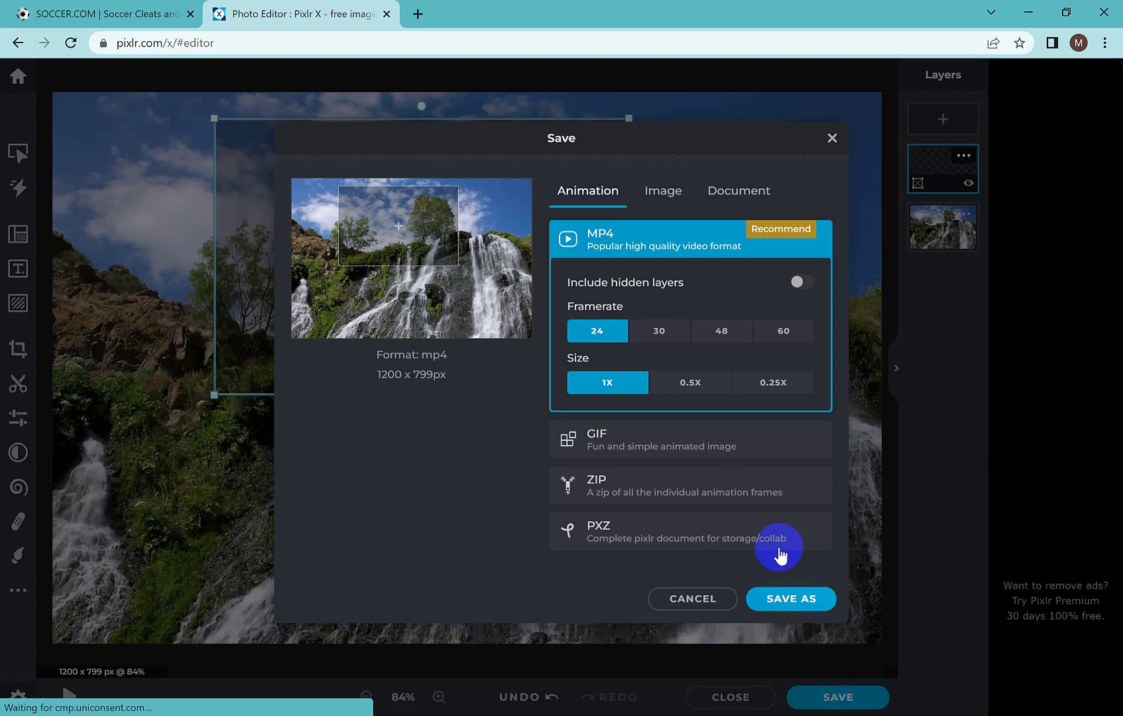
{"action": "left_click", "coordinate": [810, 600]}
{"action": "left_click", "coordinate": [1104, 11]}
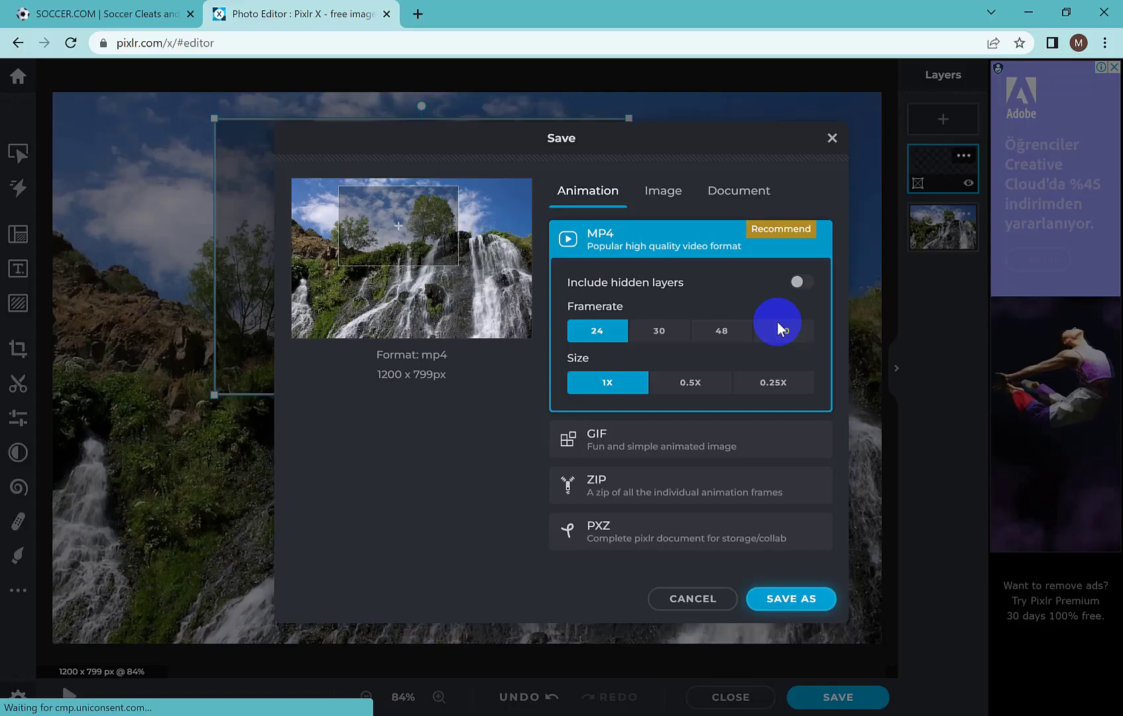
{"action": "left_click", "coordinate": [832, 142]}
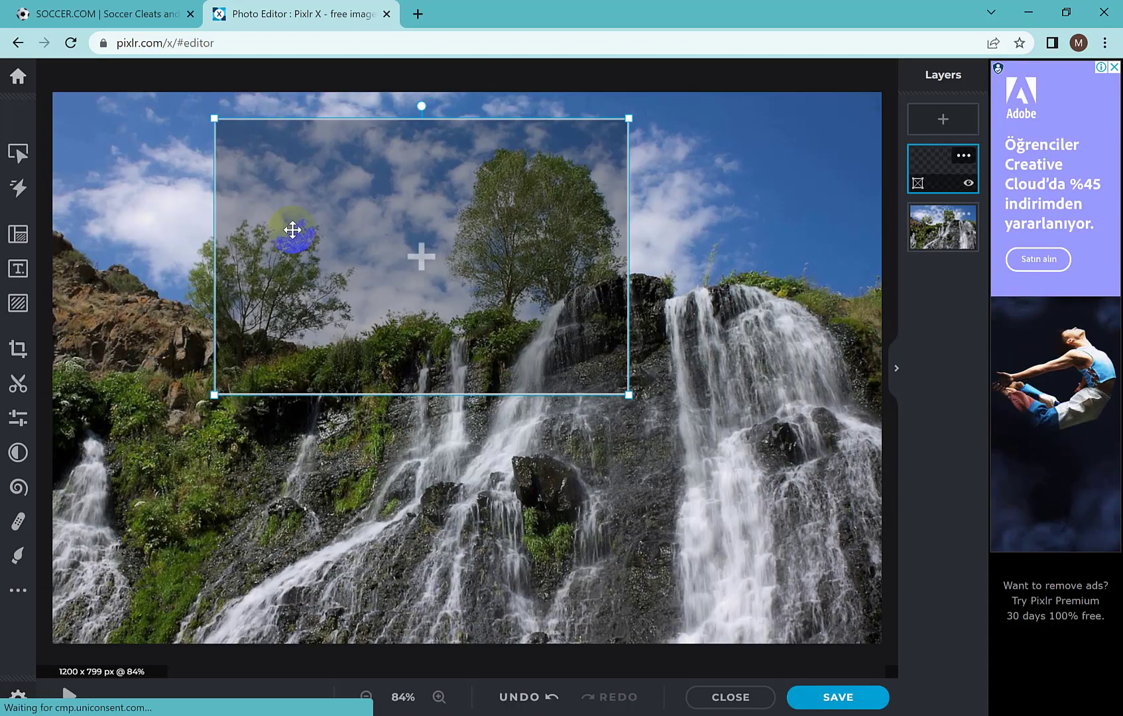
Add the "Wild SALE up to 50% off!" text template and move it over the lower middle of the waterfall
{"action": "scroll", "coordinate": [576, 326], "scroll_direction": "up", "scroll_amount": 3}
{"action": "scroll", "coordinate": [418, 292], "scroll_direction": "down", "scroll_amount": 4}
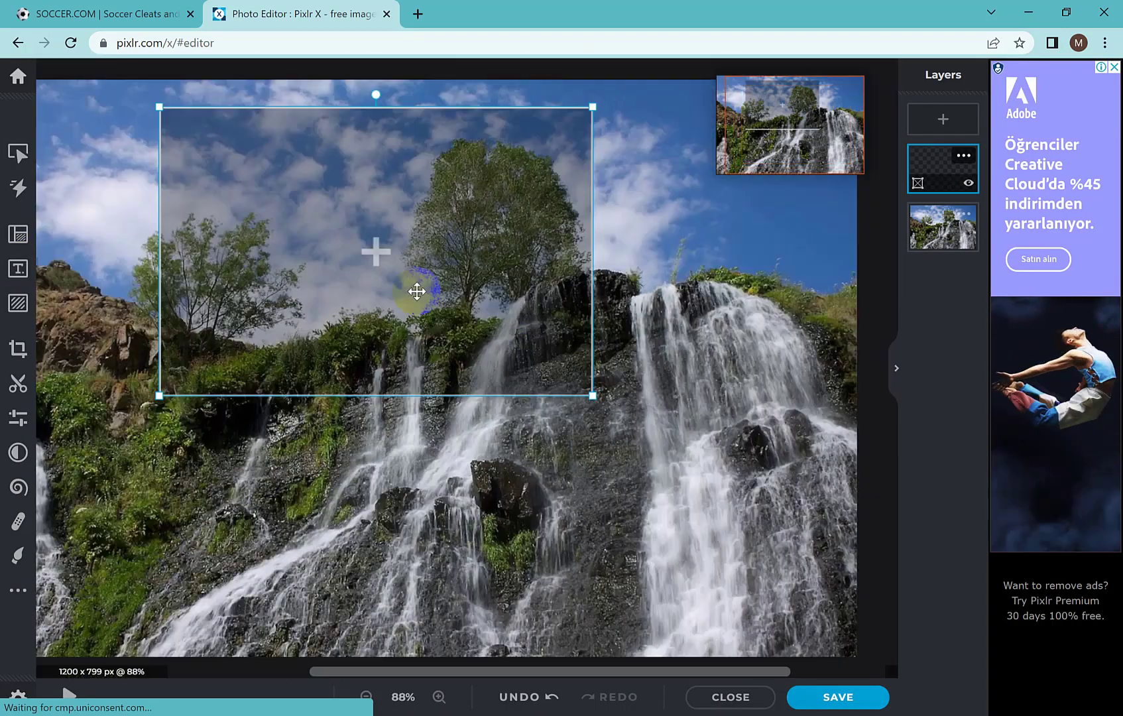
{"action": "left_click", "coordinate": [24, 273]}
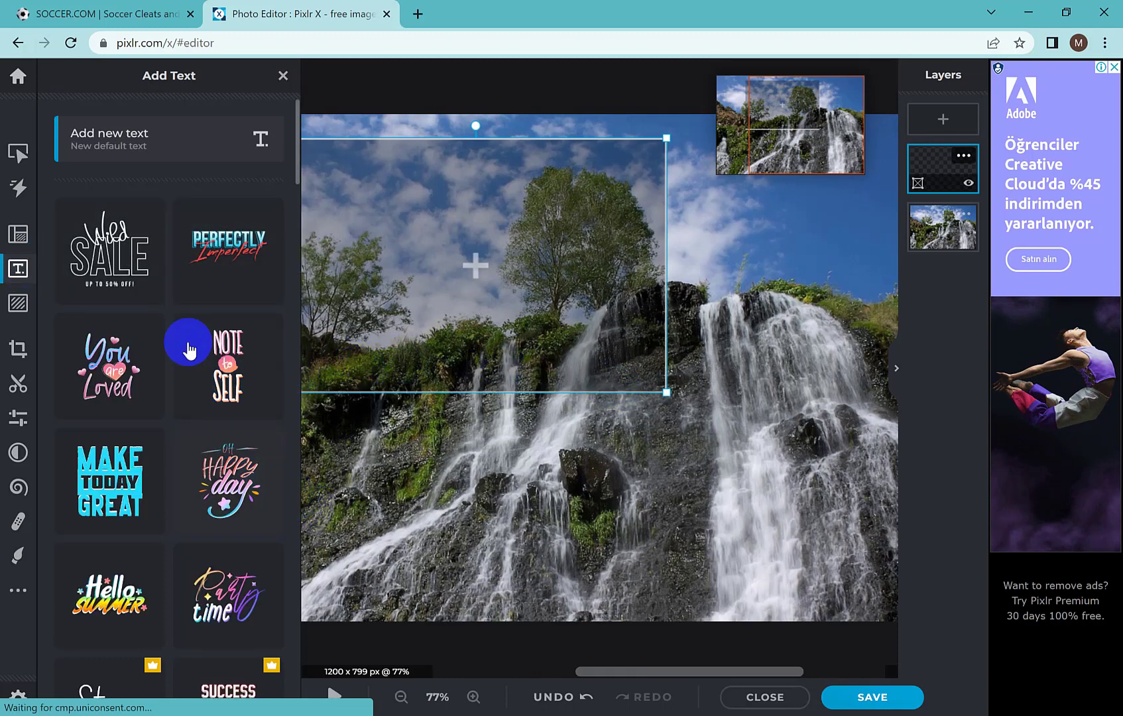
{"action": "left_click", "coordinate": [122, 263]}
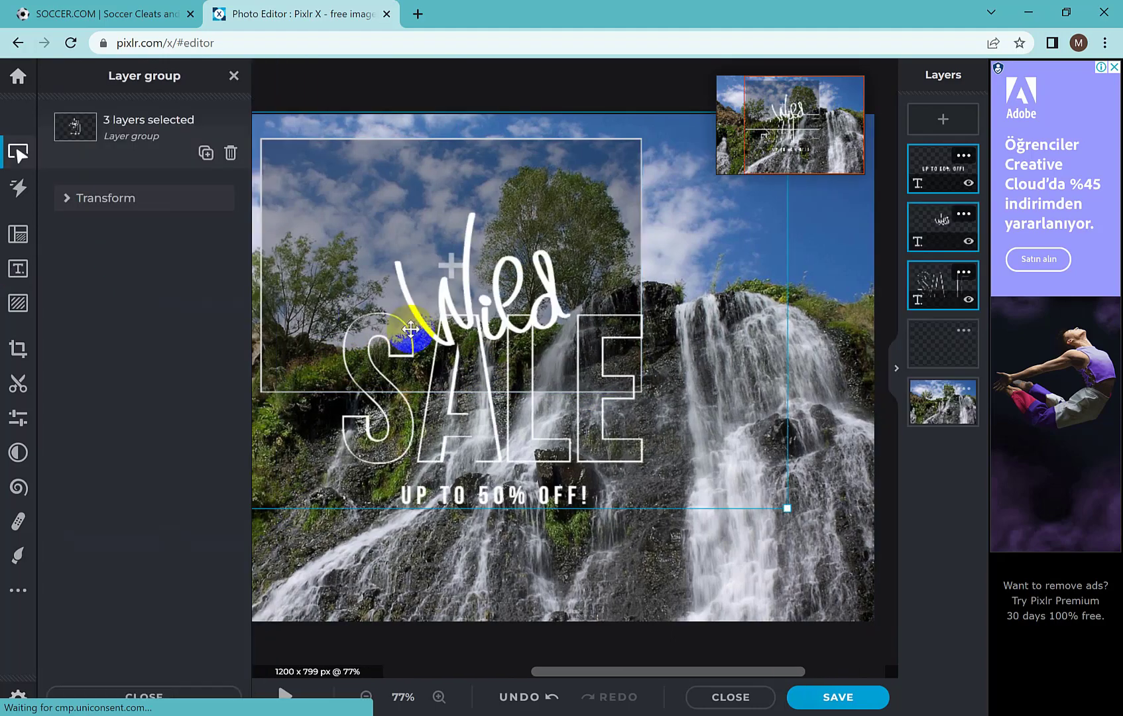
{"action": "left_click_drag", "start_coordinate": [494, 314], "coordinate": [682, 296]}
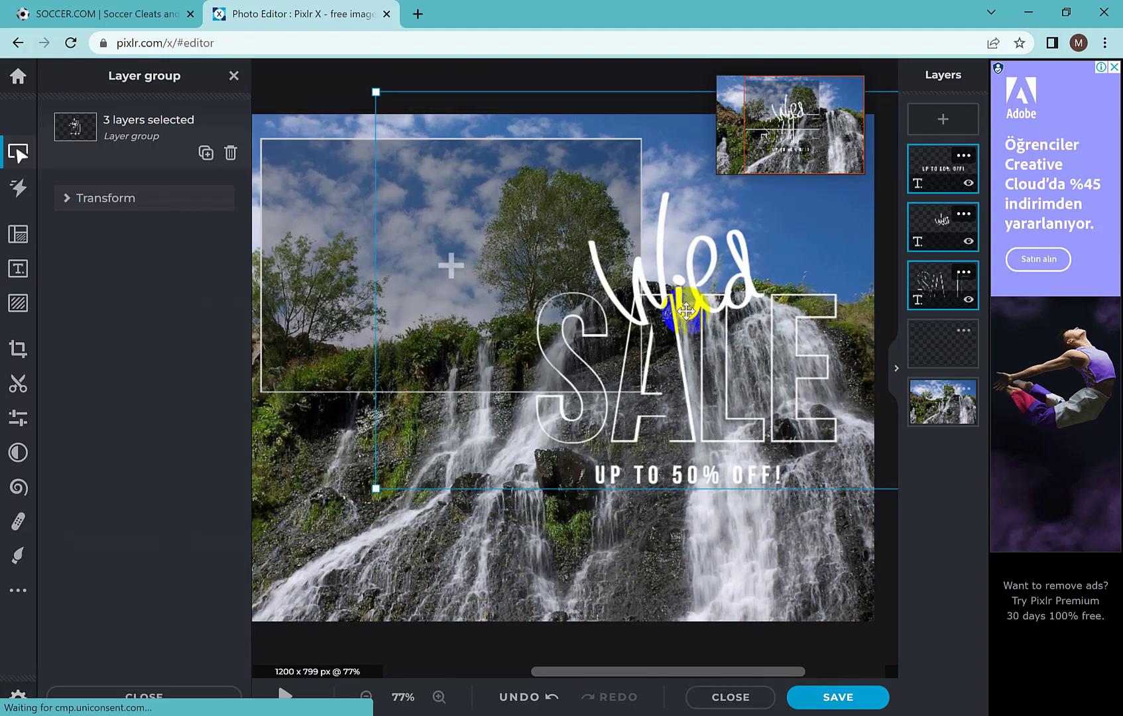
{"action": "left_click_drag", "start_coordinate": [682, 376], "coordinate": [568, 497]}
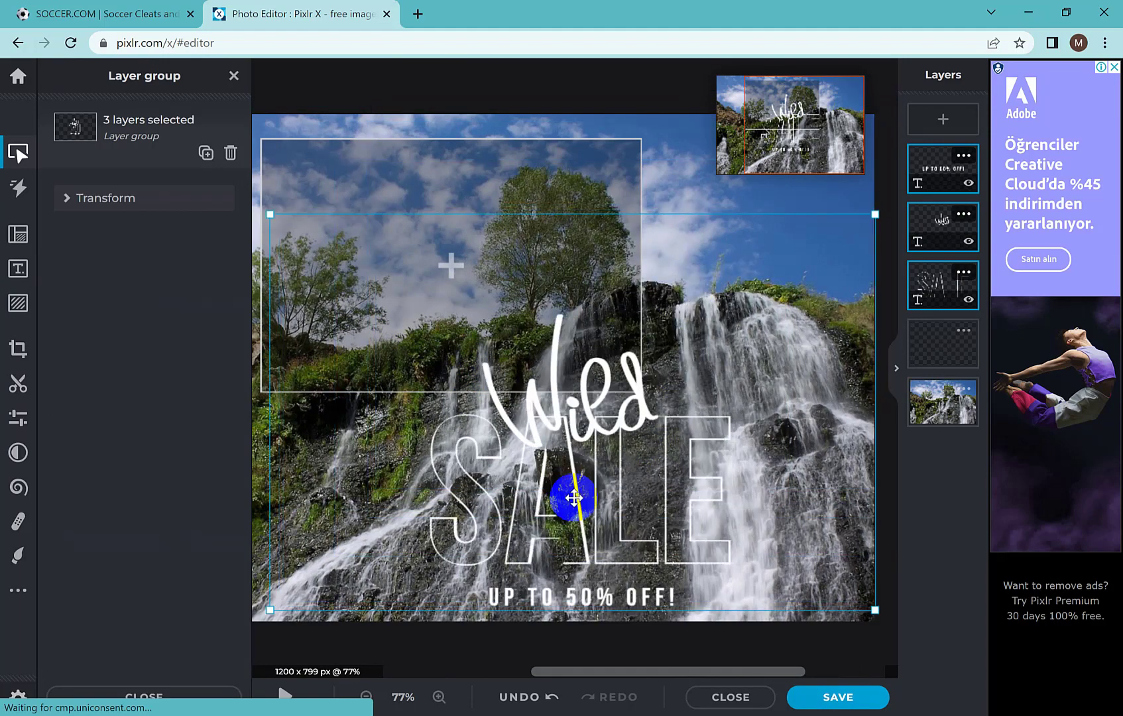
Delete the empty frame over the trees and move the Wild text up into the sky
{"action": "left_click", "coordinate": [580, 187]}
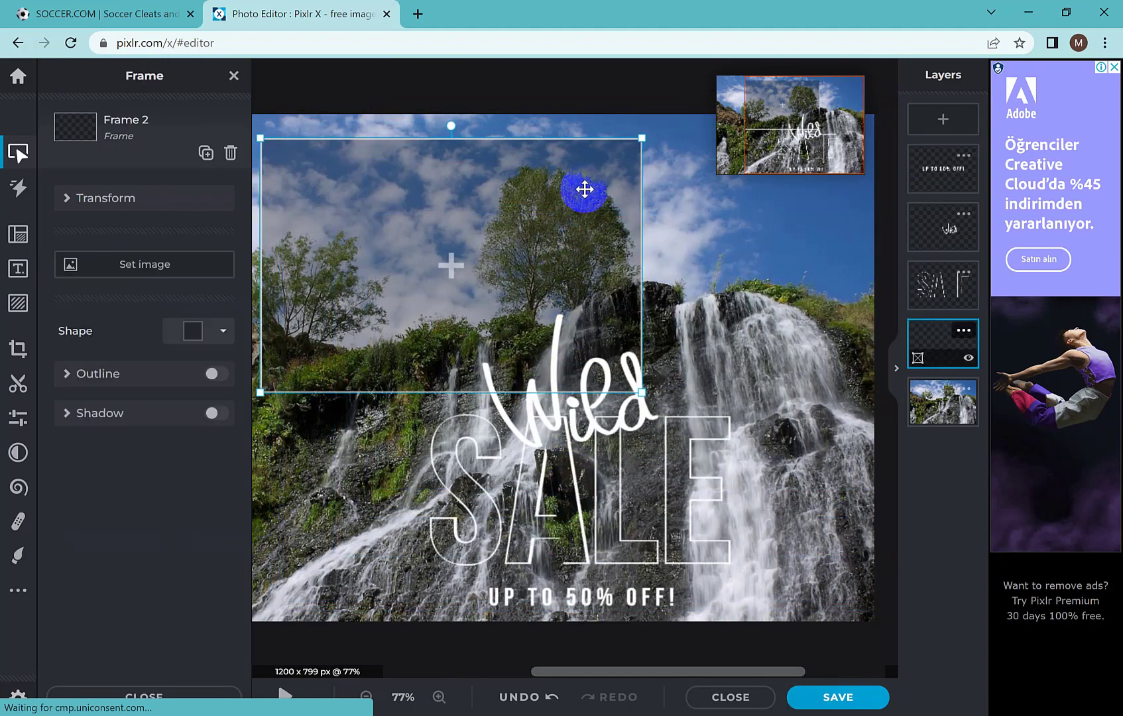
{"action": "key", "text": "Delete"}
{"action": "left_click_drag", "start_coordinate": [614, 388], "coordinate": [542, 232]}
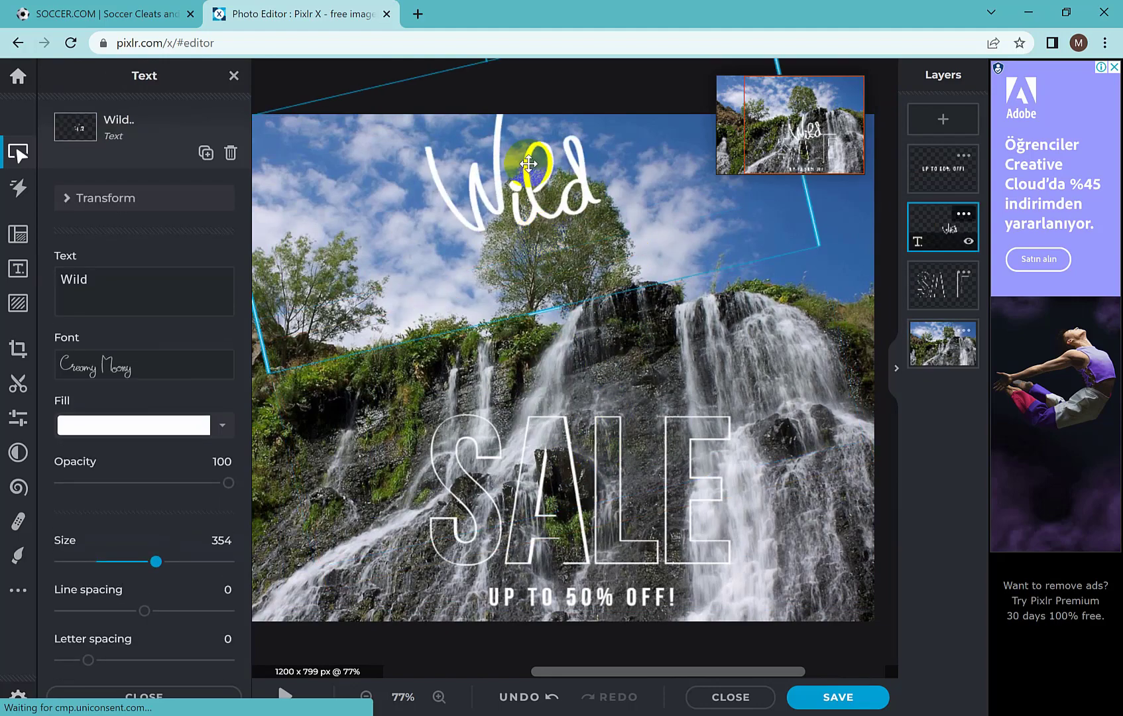
Replace the Wild text with "Happy", set its size to 98 and place it over the large tree
{"action": "left_click", "coordinate": [124, 283]}
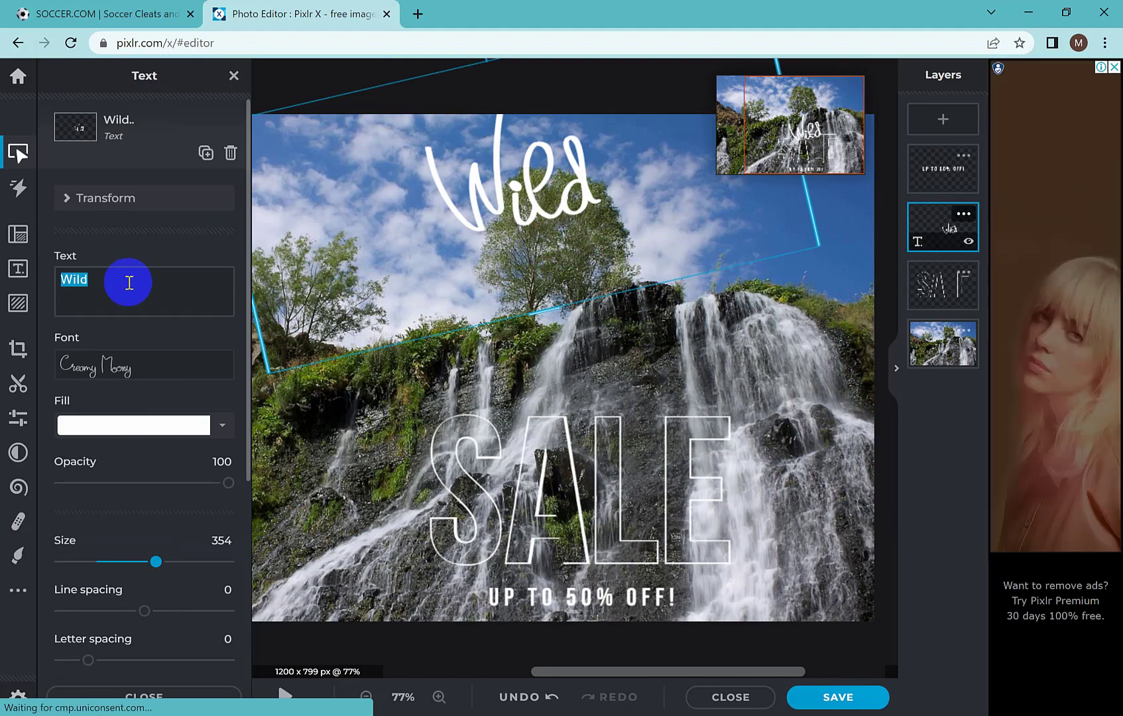
{"action": "type", "text": "Happy"}
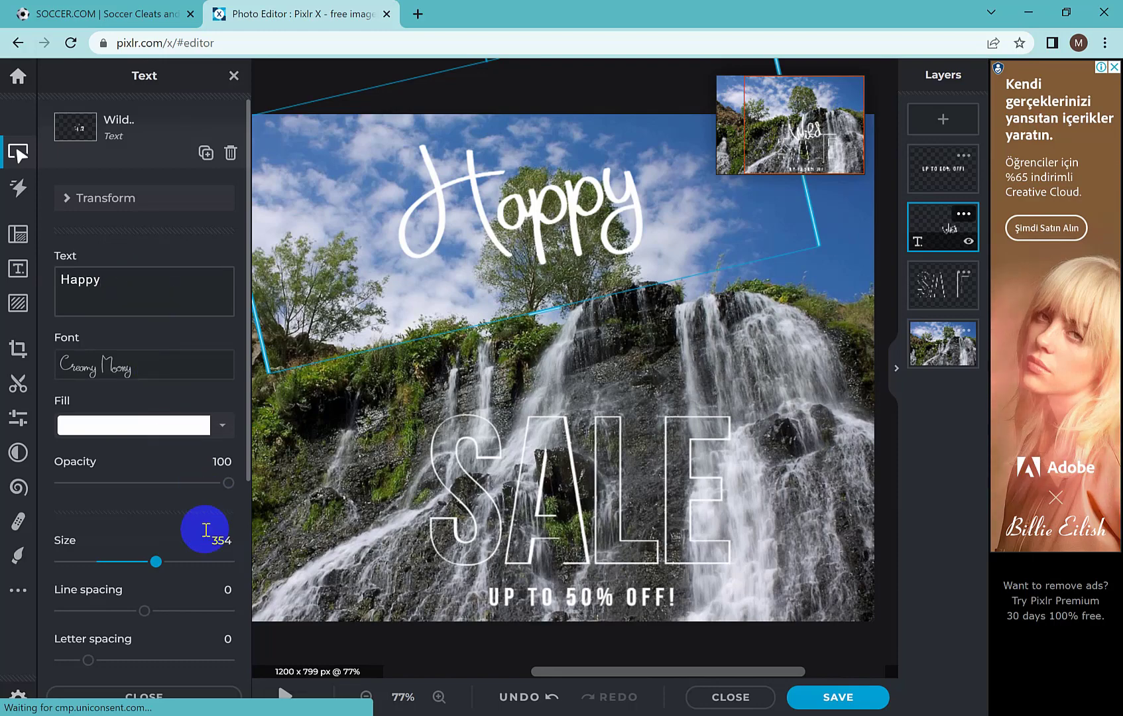
{"action": "mouse_move", "coordinate": [152, 563]}
{"action": "left_mouse_down"}
{"action": "mouse_move", "coordinate": [113, 563]}
{"action": "mouse_move", "coordinate": [144, 561]}
{"action": "left_mouse_up"}
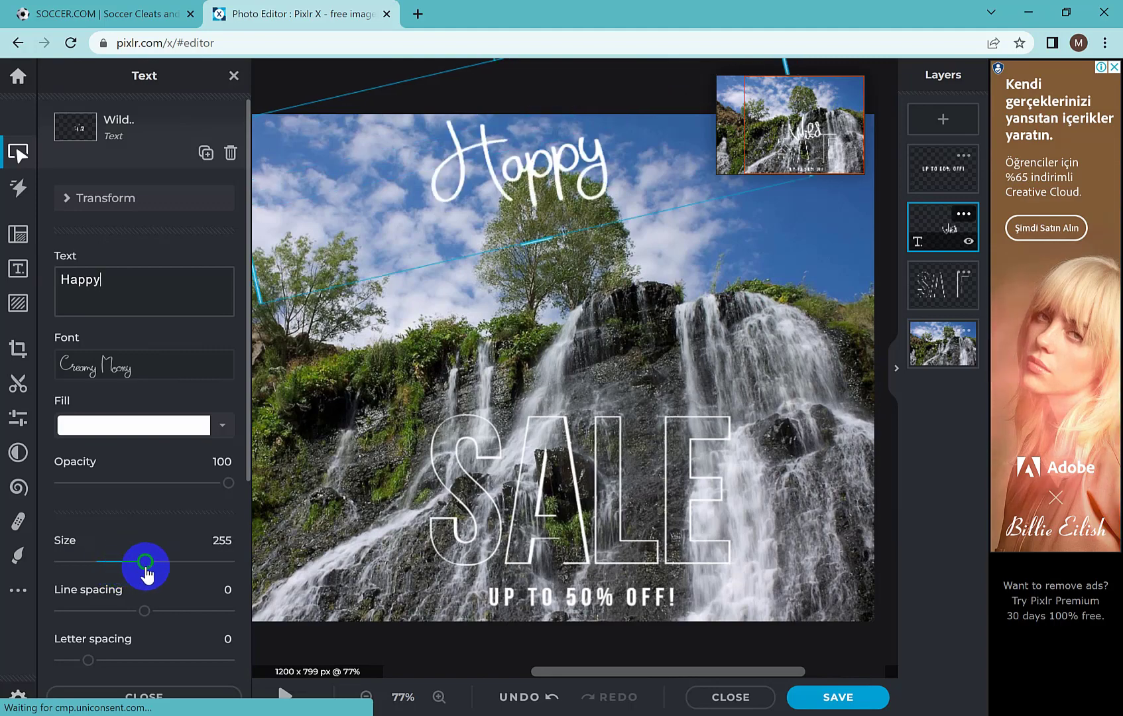
{"action": "left_click_drag", "start_coordinate": [512, 334], "coordinate": [514, 339]}
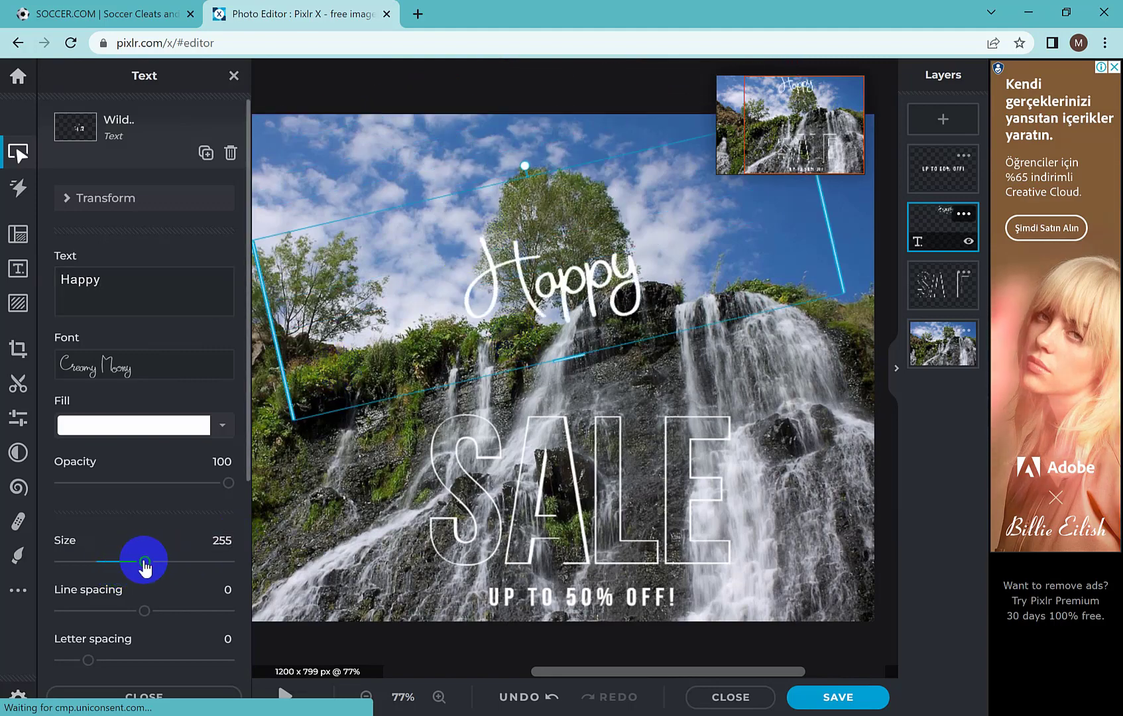
{"action": "left_click_drag", "start_coordinate": [140, 565], "coordinate": [128, 568]}
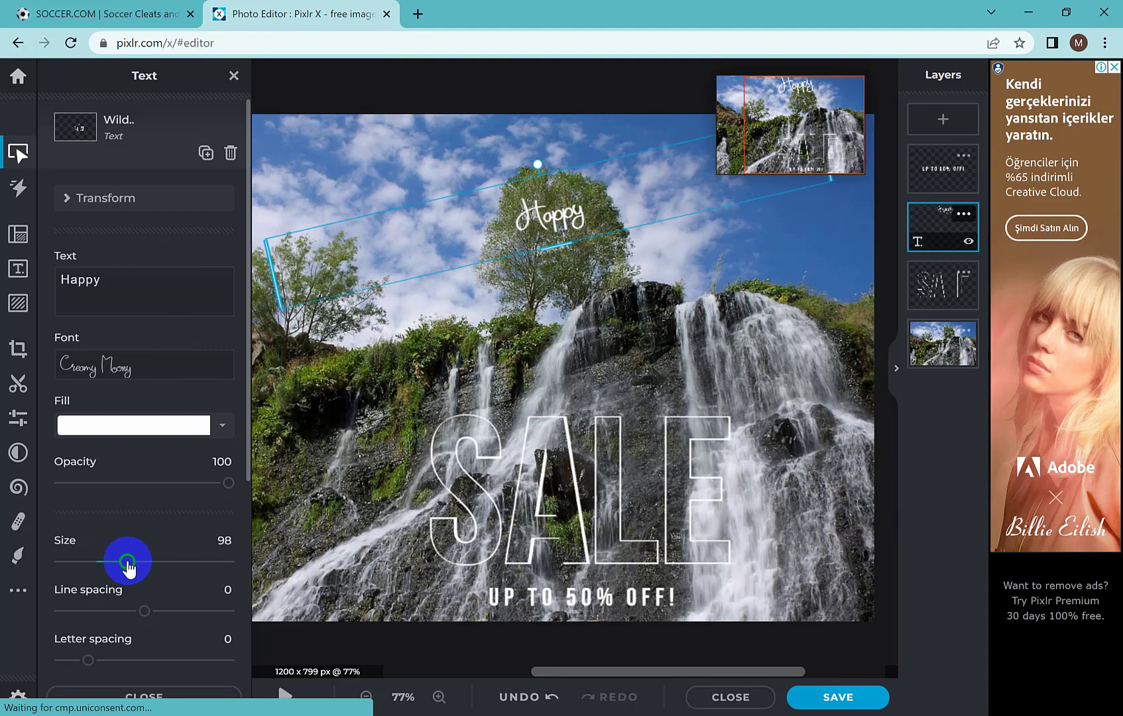
{"action": "scroll", "coordinate": [176, 562], "scroll_direction": "down", "scroll_amount": 1}
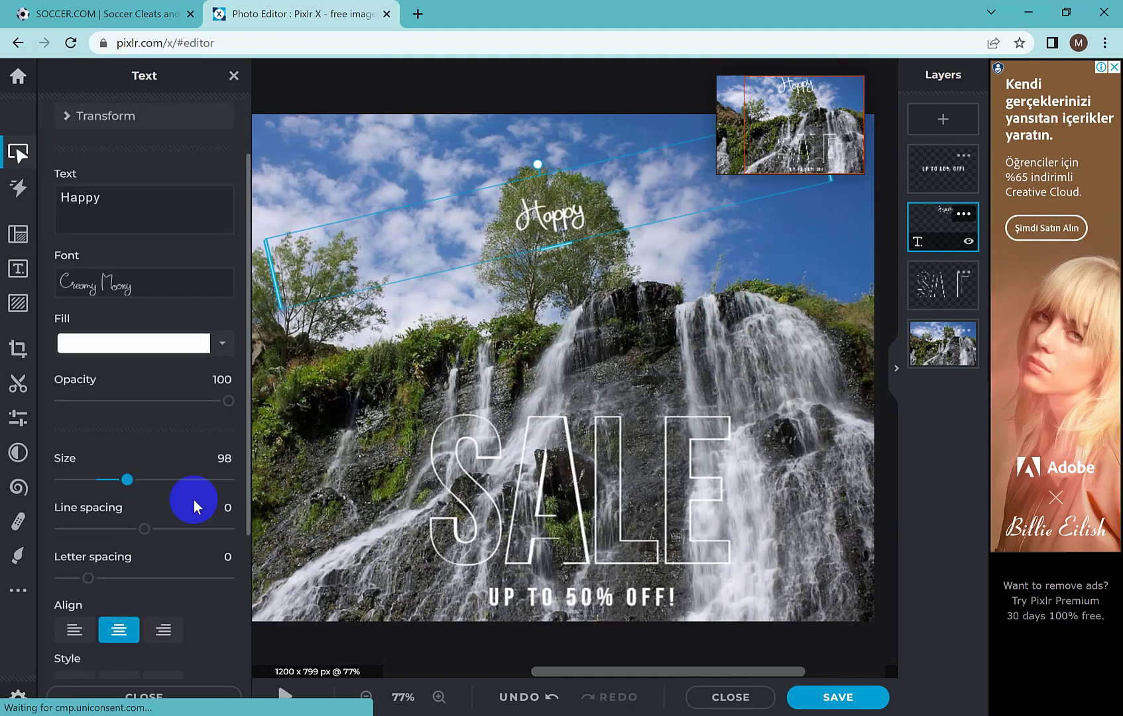
{"action": "scroll", "coordinate": [187, 493], "scroll_direction": "down", "scroll_amount": 2}
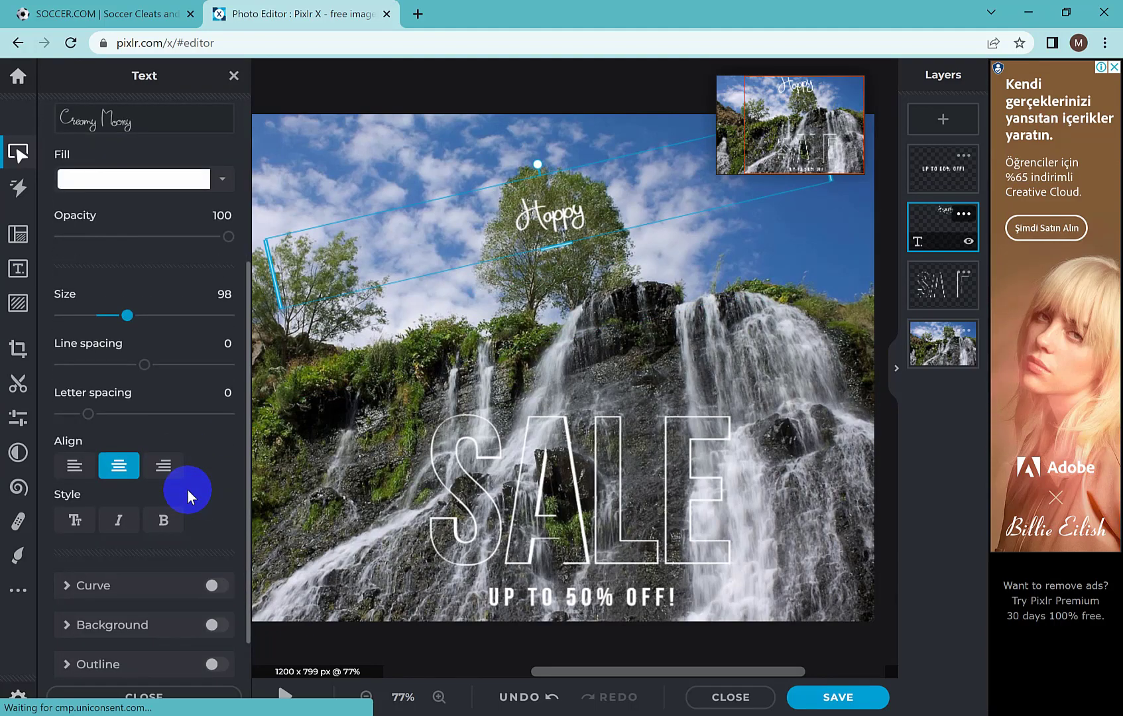
{"action": "scroll", "coordinate": [187, 494], "scroll_direction": "up", "scroll_amount": 3}
Change the SALE text to "People" at size 98 and move it directly beneath the Happy text
{"action": "left_click", "coordinate": [554, 468]}
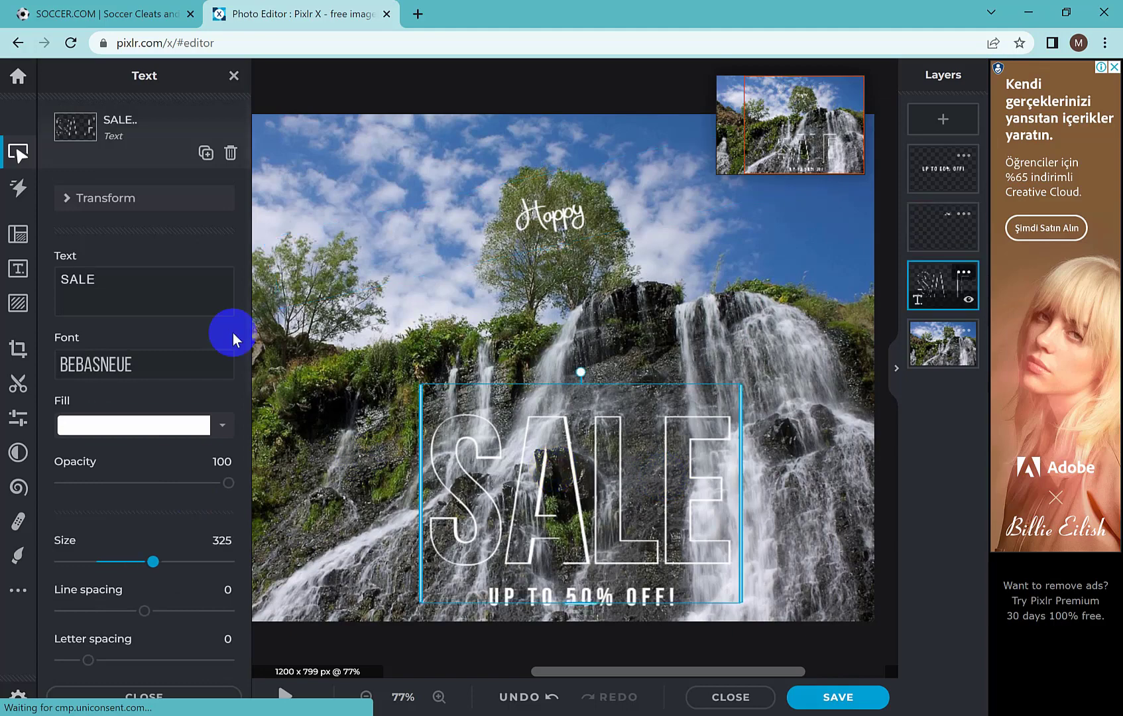
{"action": "left_click", "coordinate": [141, 278]}
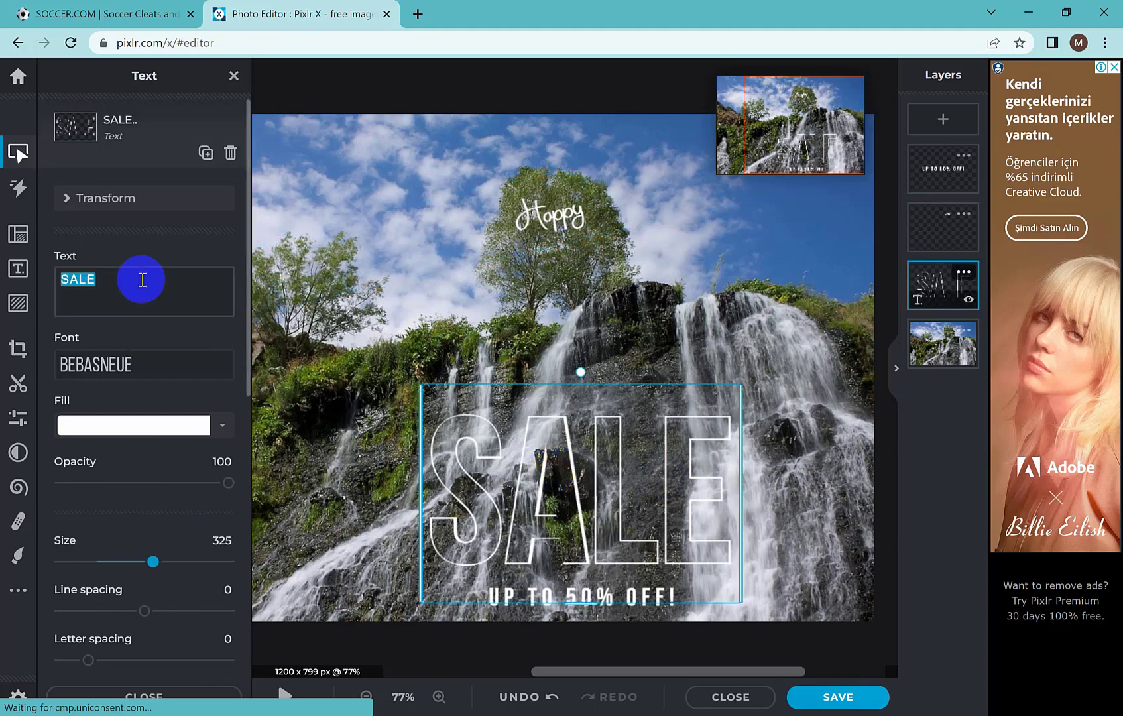
{"action": "type", "text": "Peop;e"}
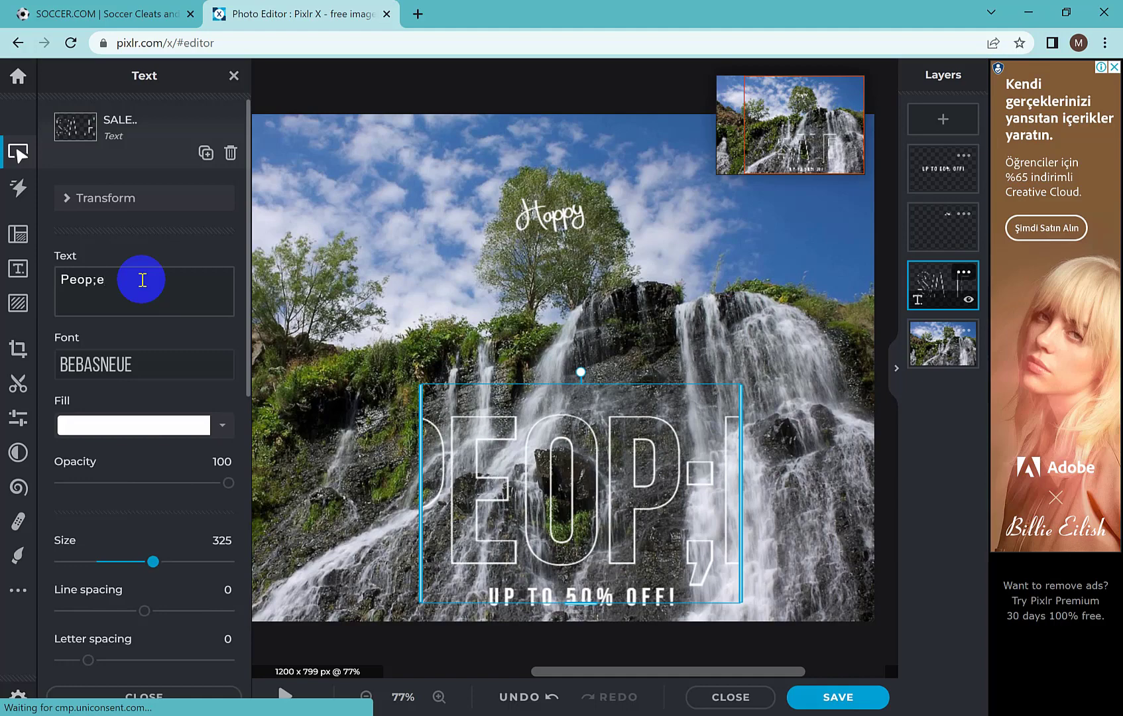
{"action": "key", "text": "ctrl+a"}
{"action": "type", "text": "People"}
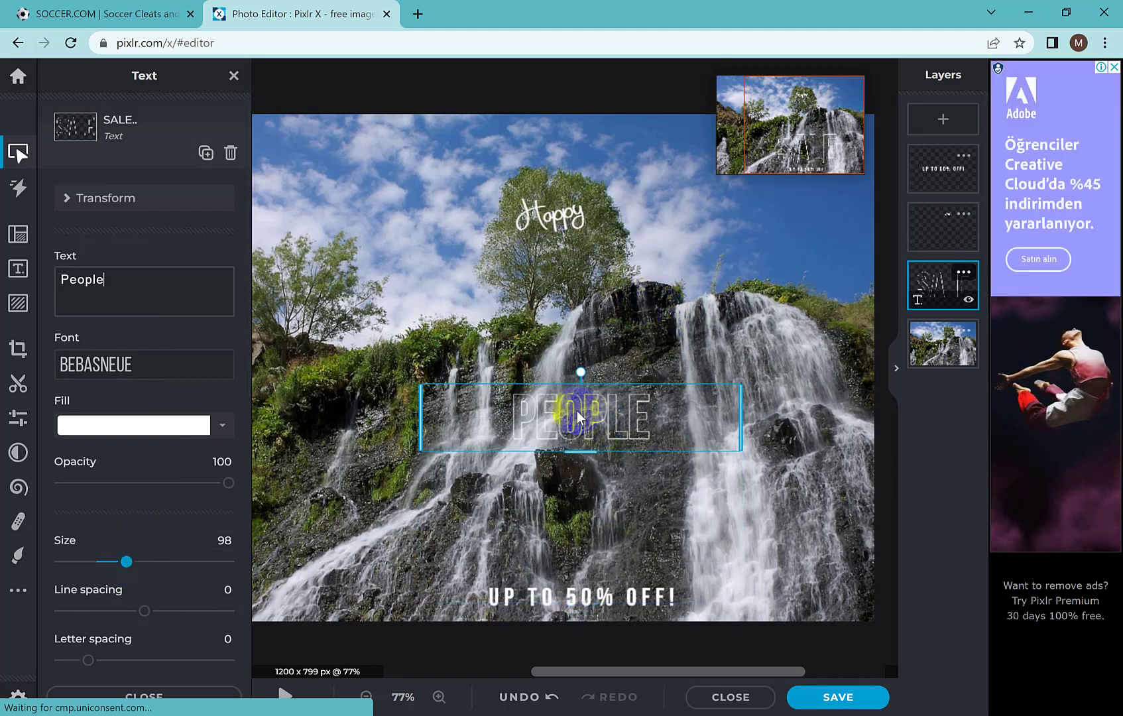
{"action": "left_click", "coordinate": [689, 317]}
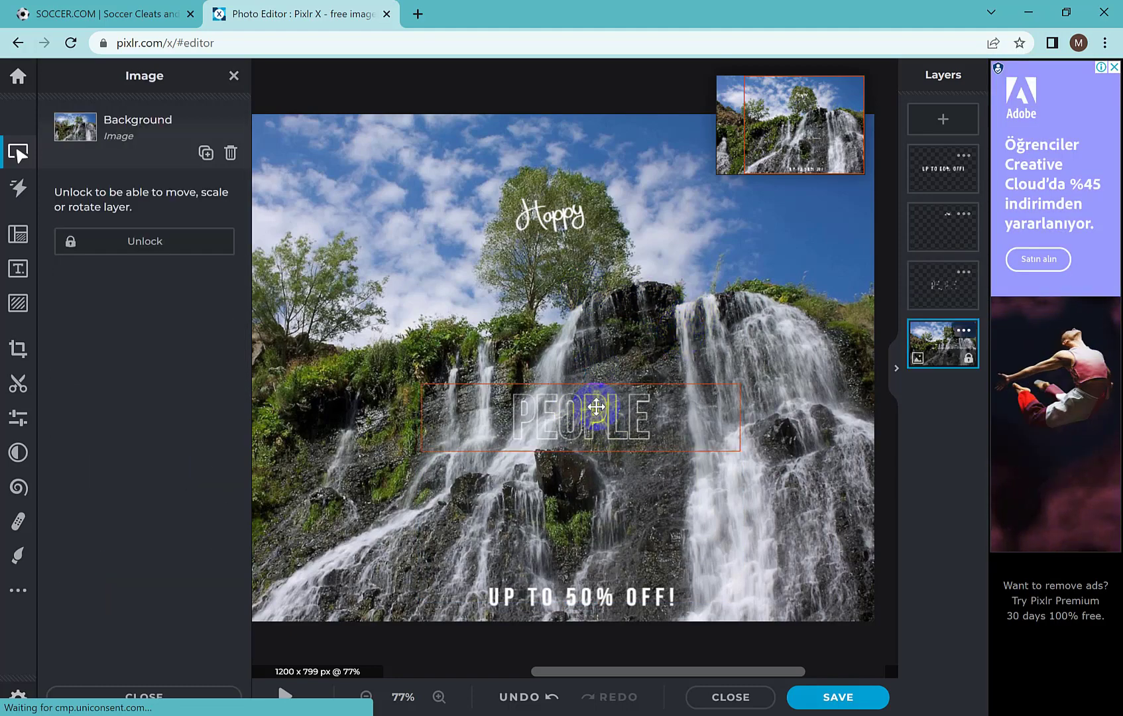
{"action": "left_click_drag", "start_coordinate": [581, 408], "coordinate": [568, 234]}
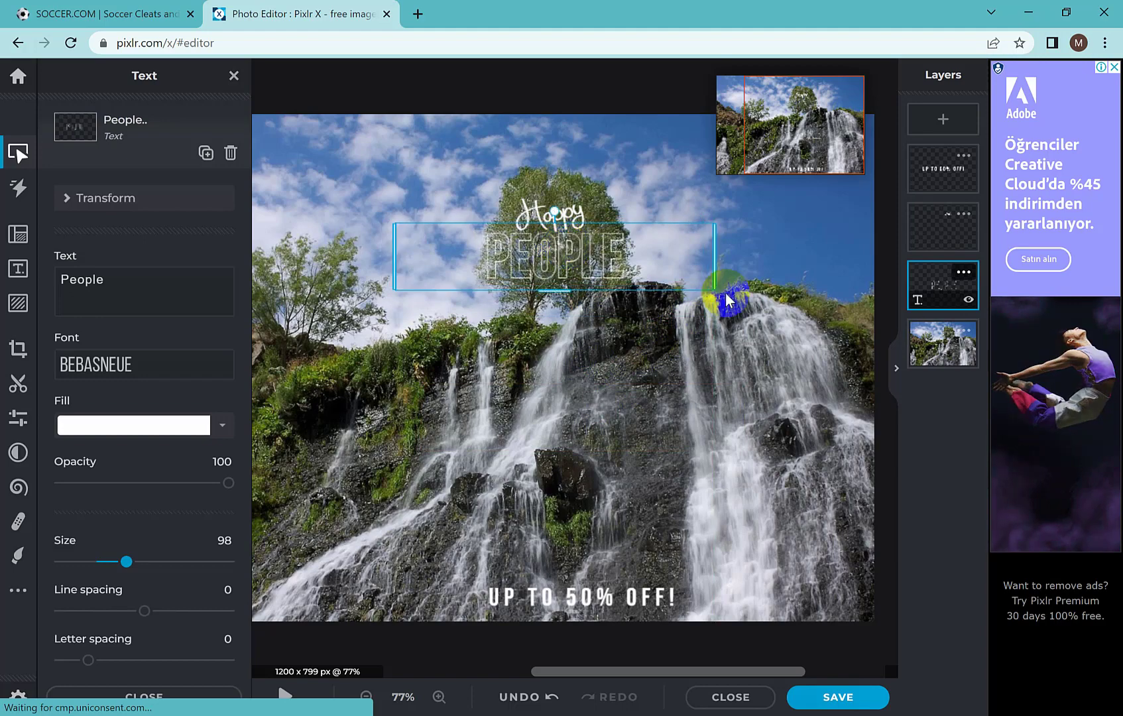
{"action": "left_click", "coordinate": [853, 271]}
{"action": "left_click_drag", "start_coordinate": [839, 114], "coordinate": [835, 114]}
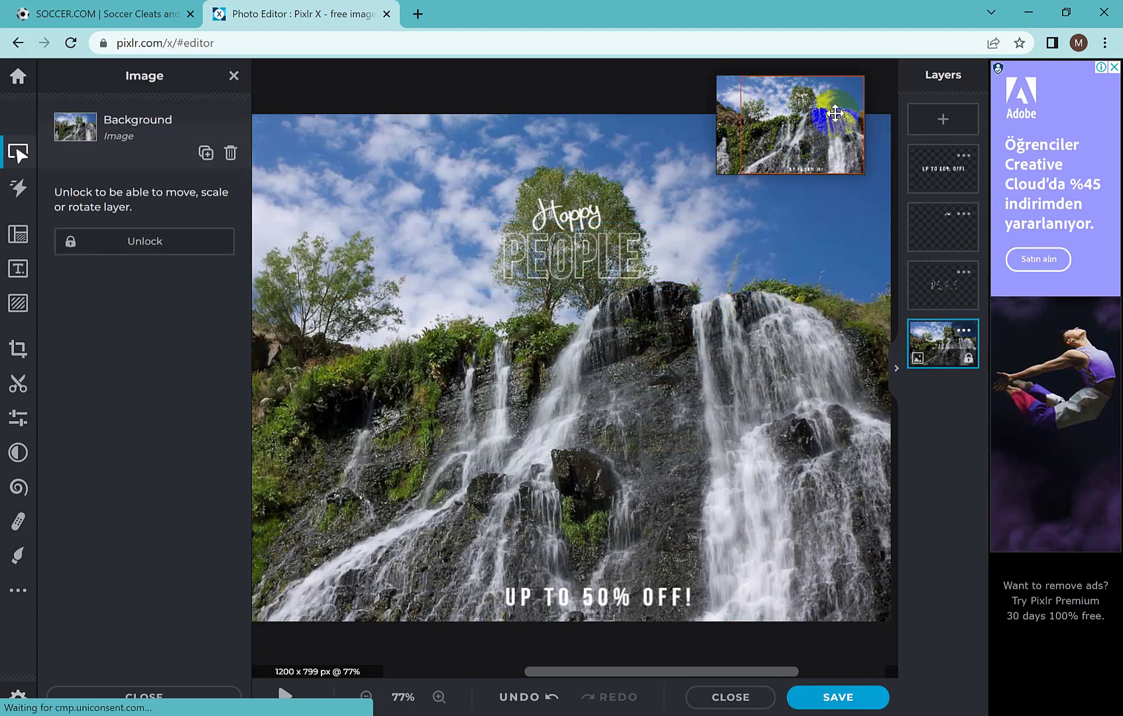
{"action": "key", "text": "Delete"}
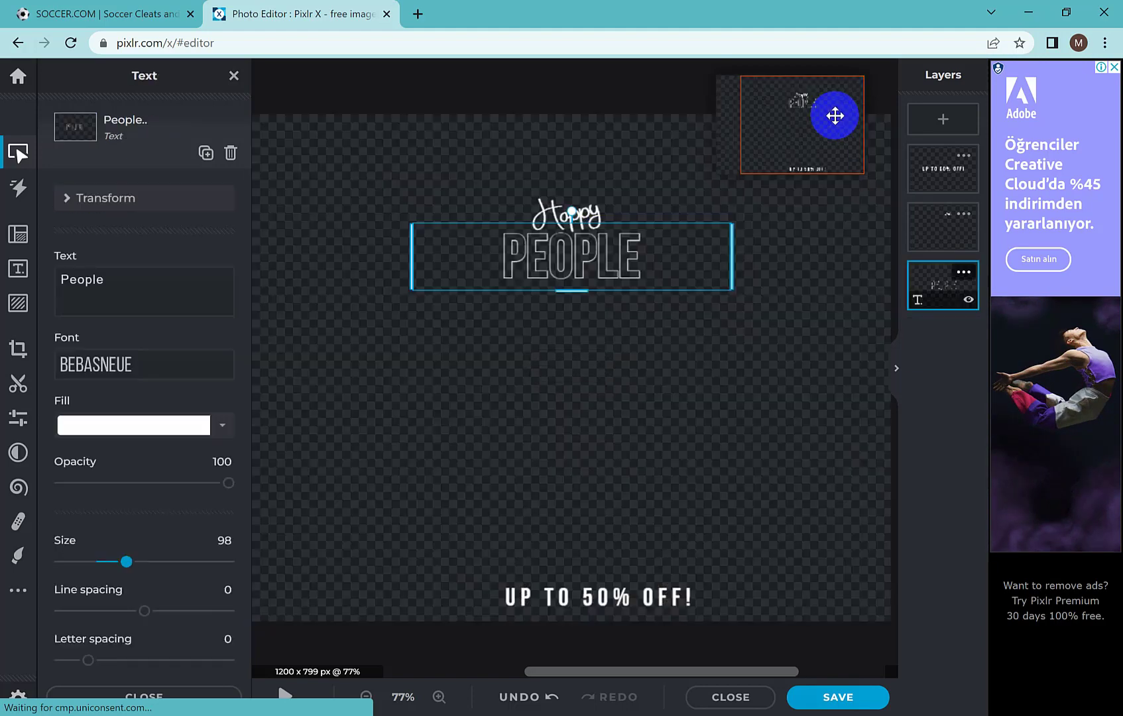
{"action": "key", "text": "ctrl+z"}
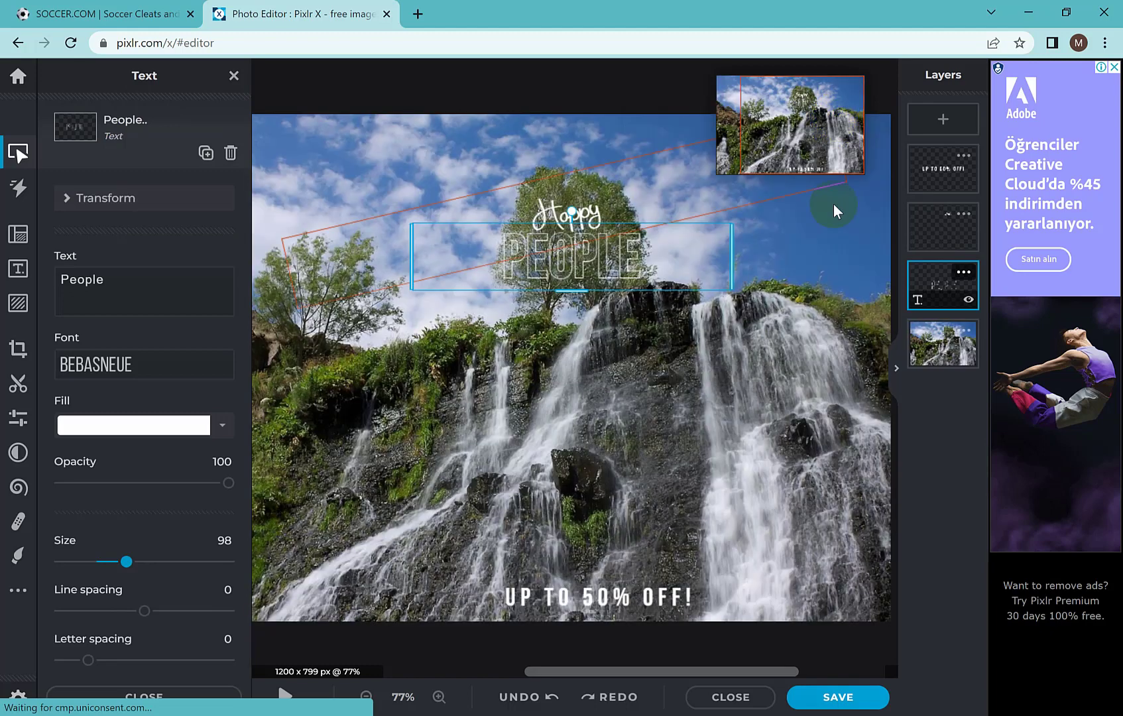
Set the outline colour of the People text to lime green, #B4EB46
{"action": "left_click", "coordinate": [604, 360]}
{"action": "double_click", "coordinate": [562, 258]}
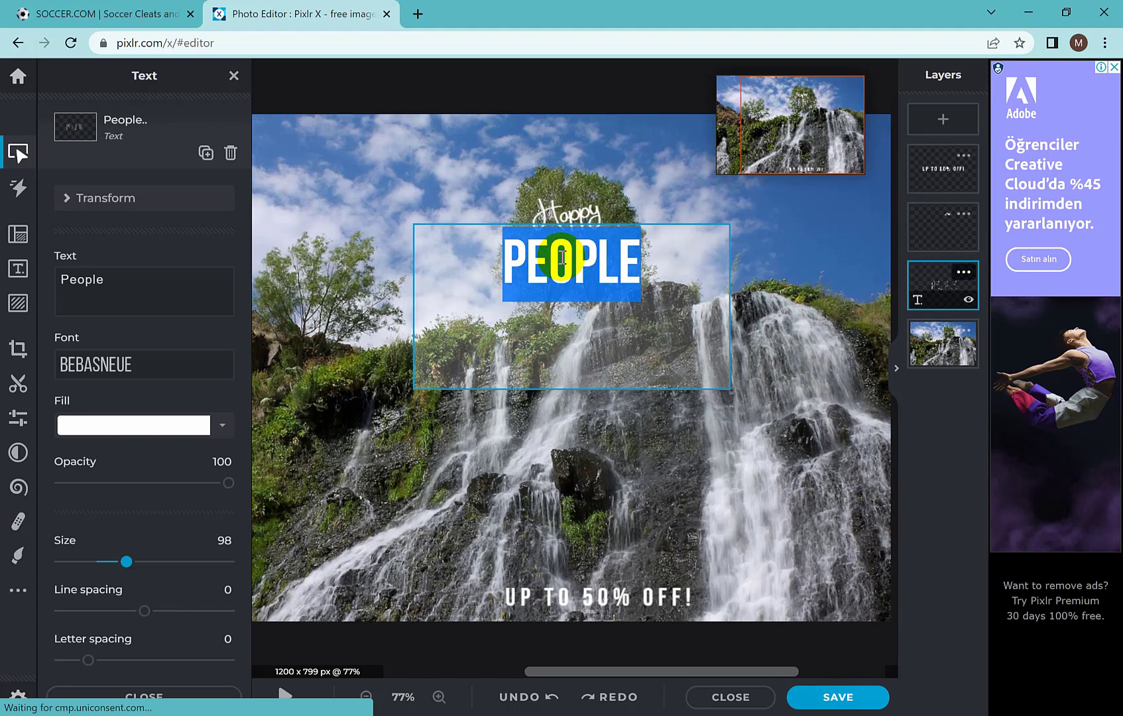
{"action": "scroll", "coordinate": [138, 464], "scroll_direction": "down", "scroll_amount": 2}
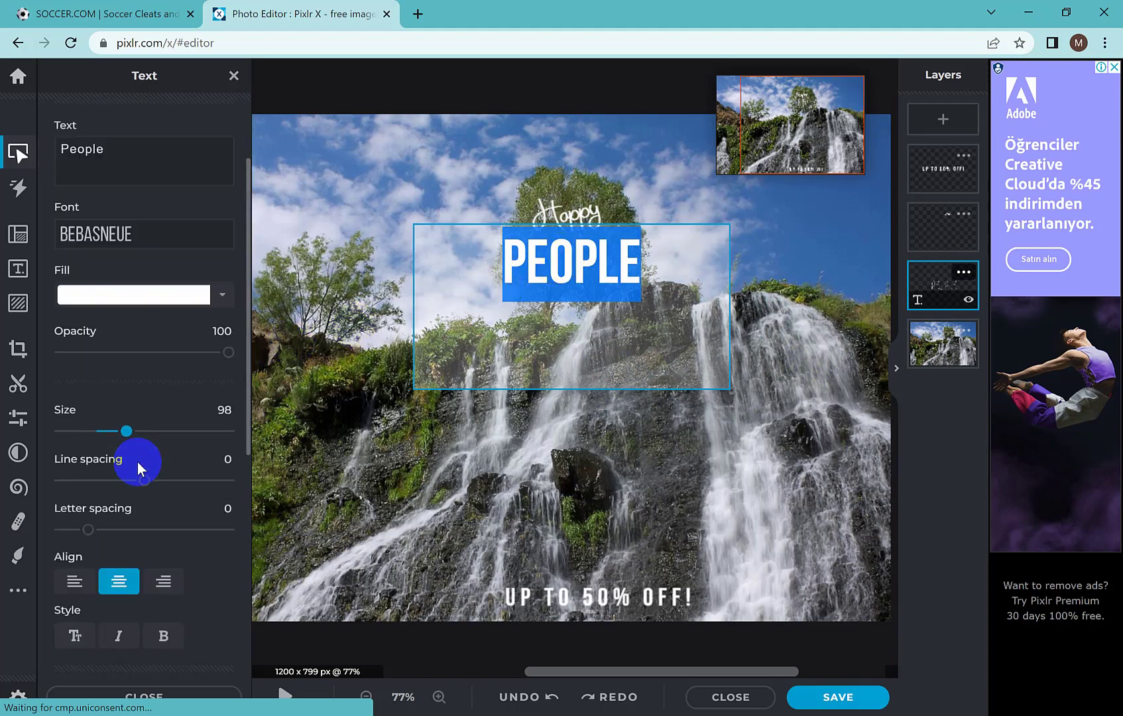
{"action": "scroll", "coordinate": [137, 468], "scroll_direction": "down", "scroll_amount": 4}
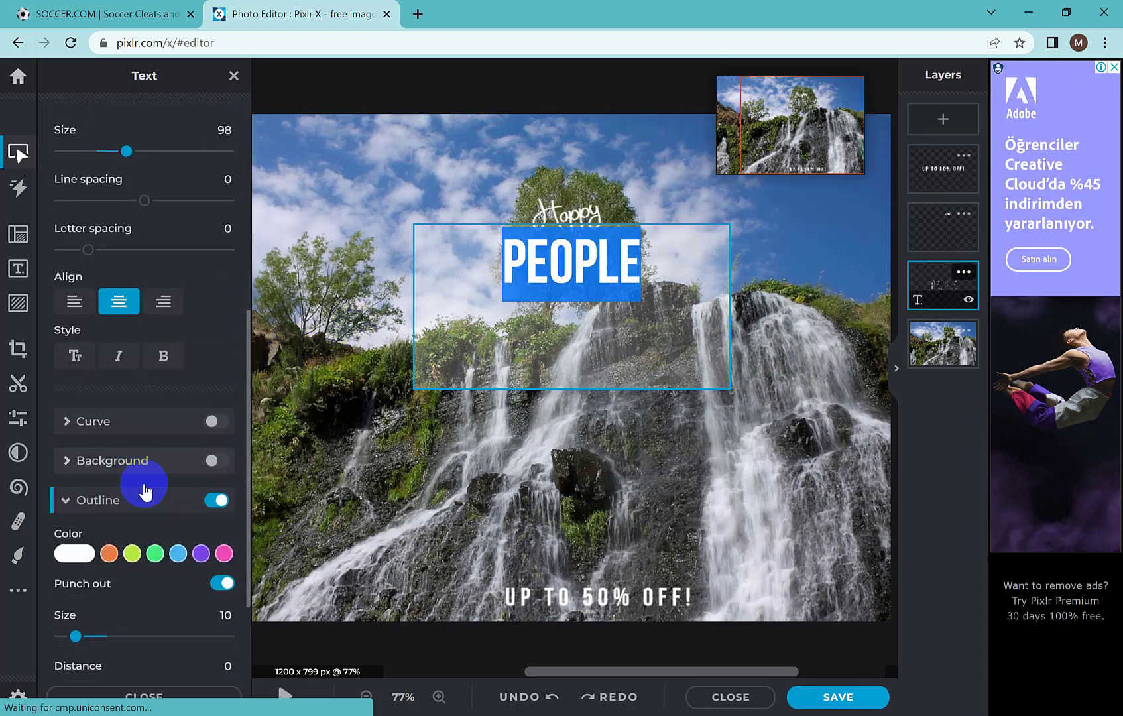
{"action": "left_click", "coordinate": [132, 554]}
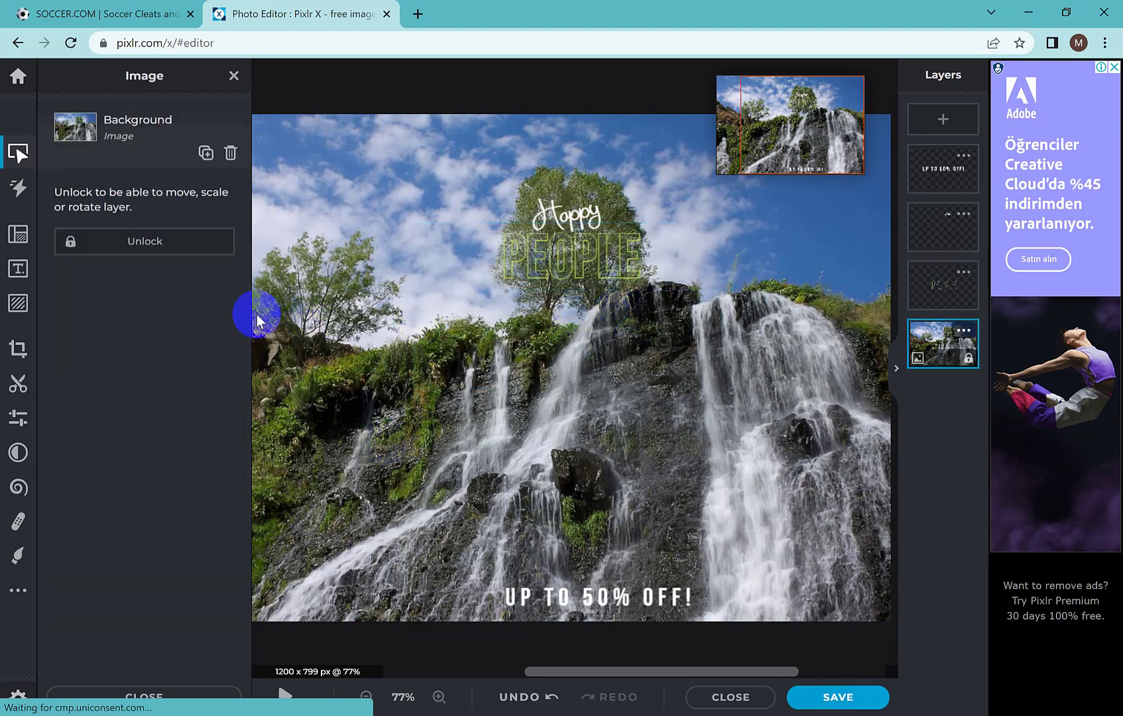
Turn on a background for the People text and colour it purple, #7D46EB
{"action": "left_click", "coordinate": [579, 269]}
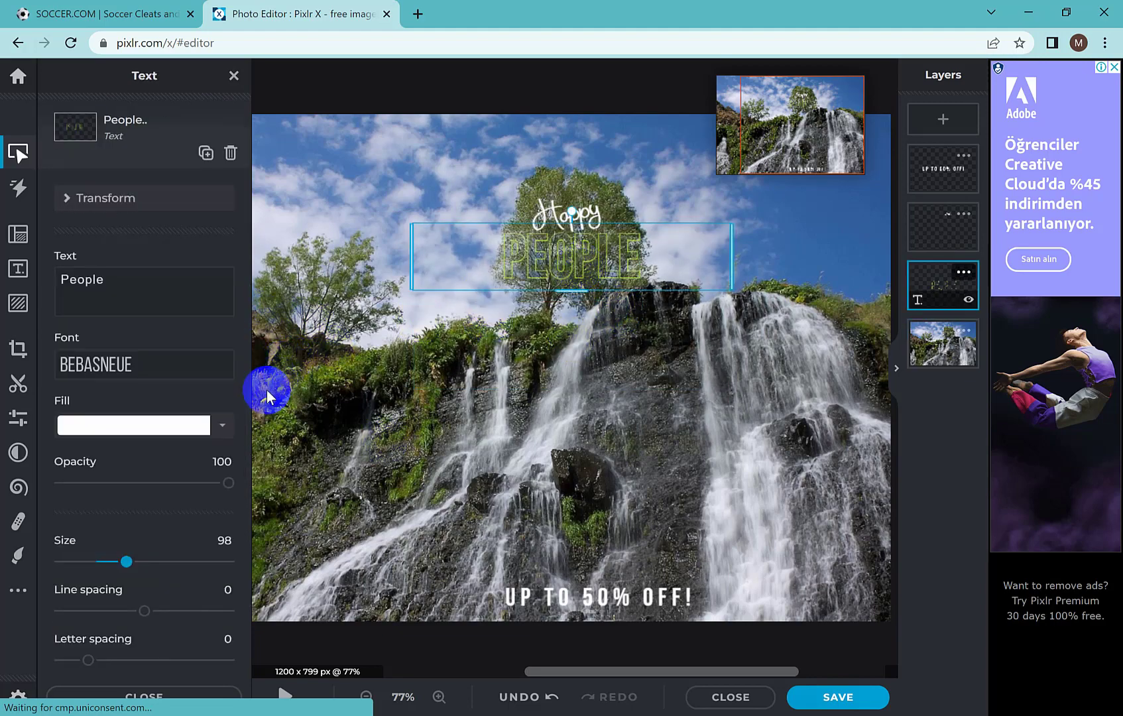
{"action": "scroll", "coordinate": [154, 485], "scroll_direction": "down", "scroll_amount": 9}
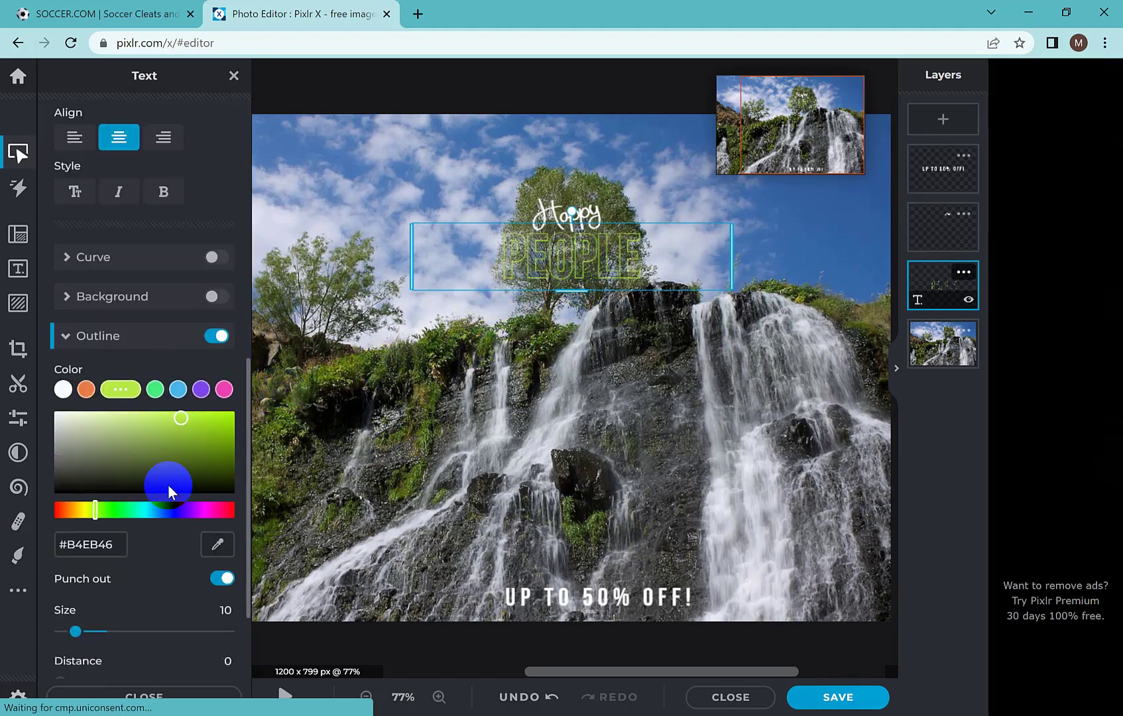
{"action": "scroll", "coordinate": [168, 485], "scroll_direction": "down", "scroll_amount": 3}
{"action": "scroll", "coordinate": [168, 487], "scroll_direction": "up", "scroll_amount": 3}
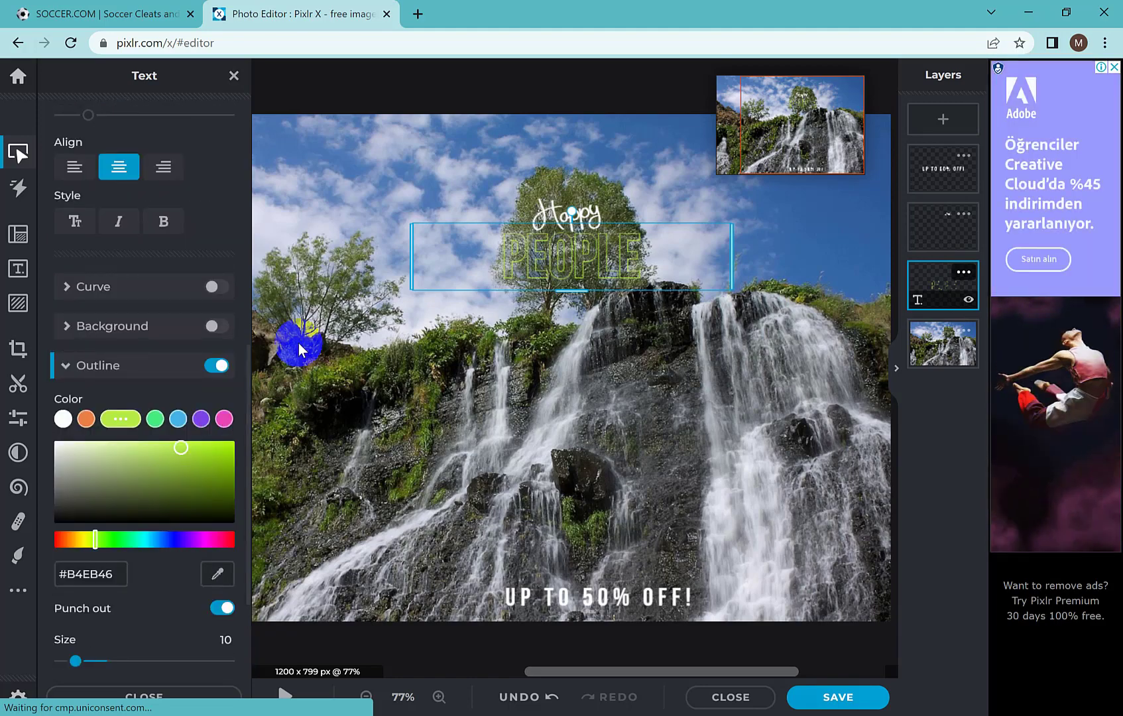
{"action": "double_click", "coordinate": [606, 256]}
{"action": "left_click", "coordinate": [212, 326]}
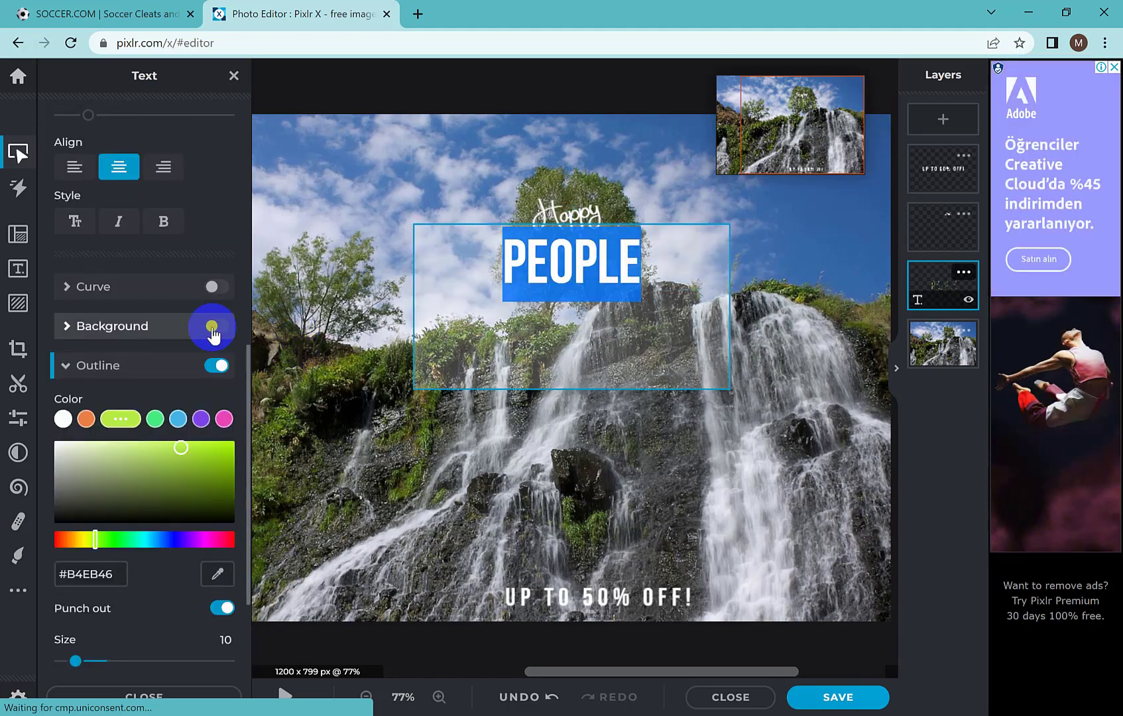
{"action": "left_click", "coordinate": [200, 379]}
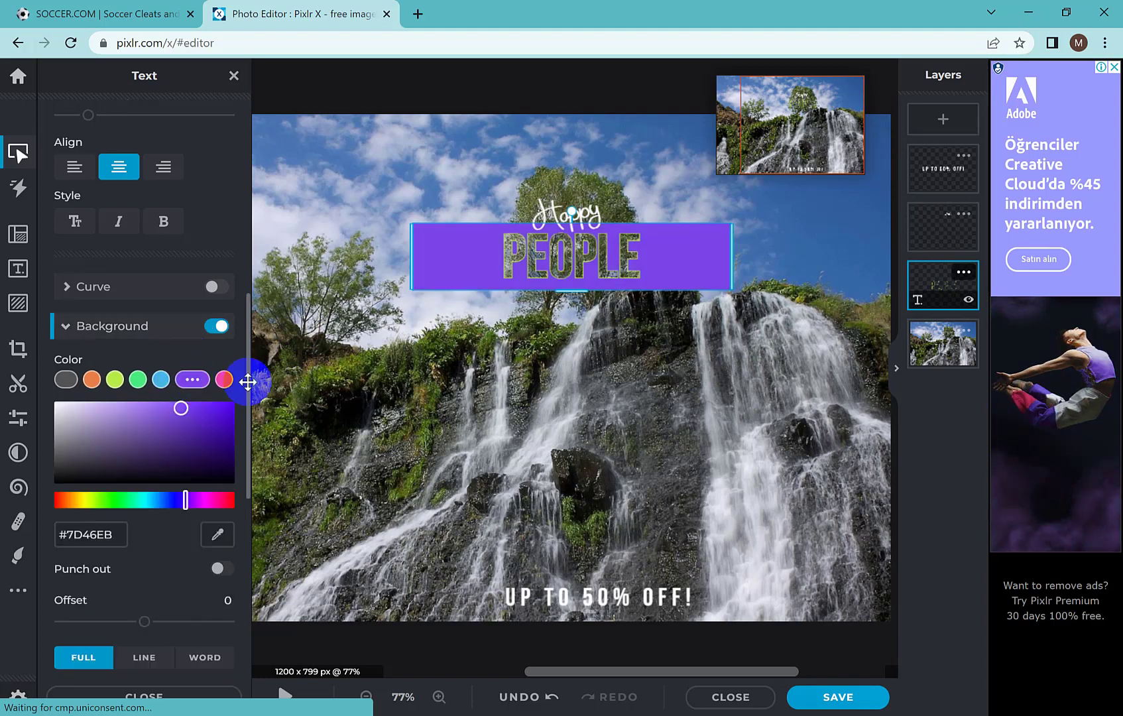
{"action": "left_click", "coordinate": [563, 368]}
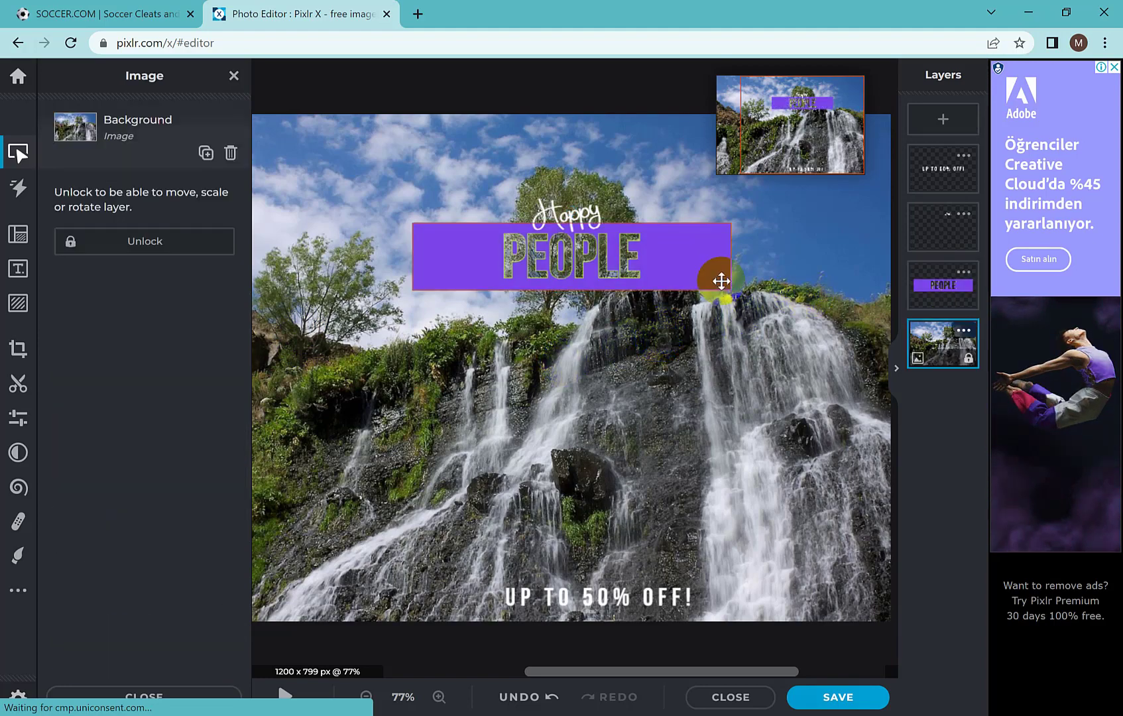
Turn off the People text's background and set its outline colour to orange, #EB7D46
{"action": "left_click", "coordinate": [635, 261]}
{"action": "double_click", "coordinate": [635, 261]}
{"action": "left_click", "coordinate": [647, 285]}
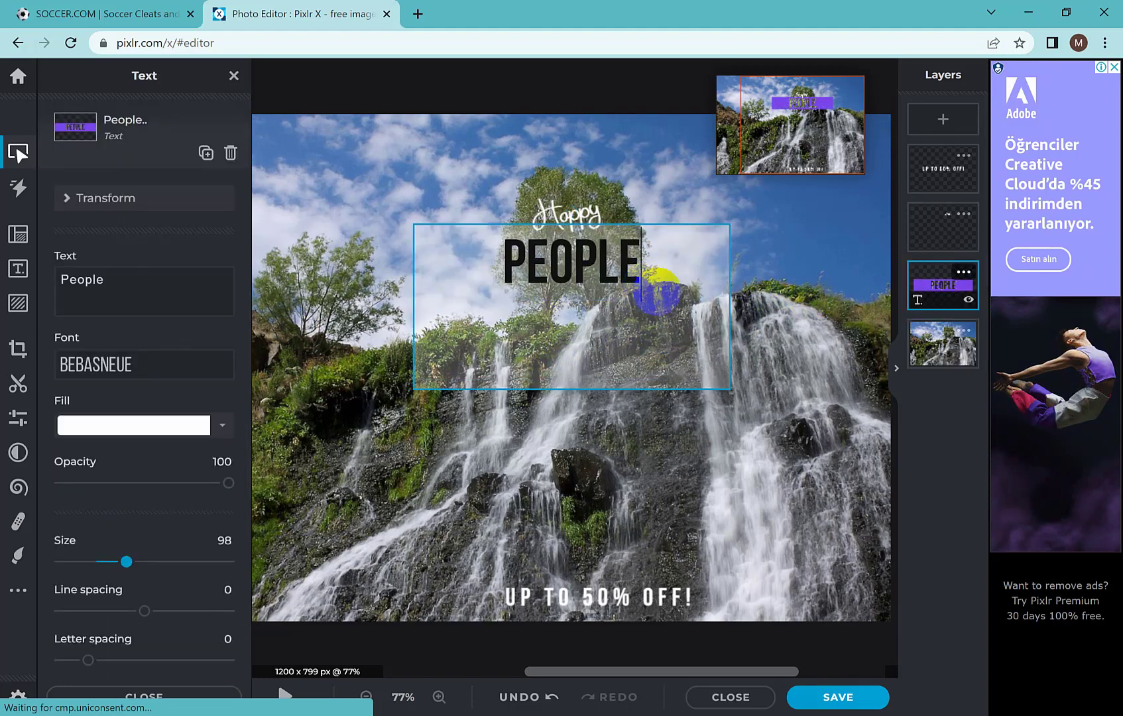
{"action": "left_click", "coordinate": [823, 276]}
{"action": "double_click", "coordinate": [683, 274]}
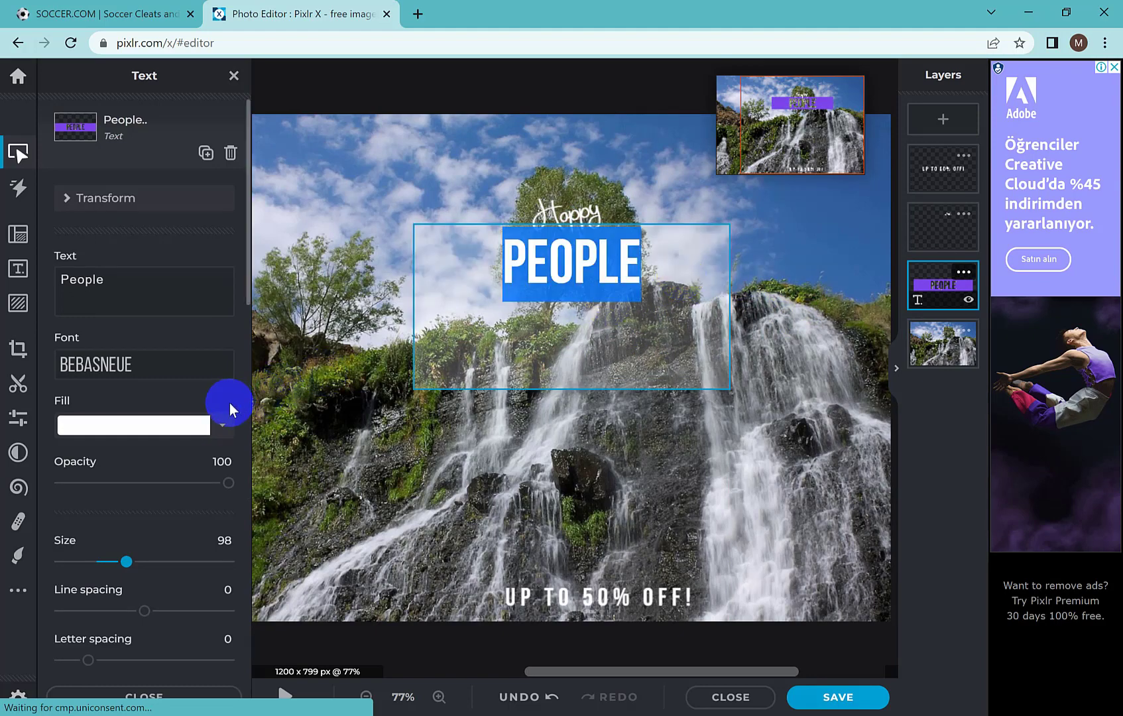
{"action": "scroll", "coordinate": [177, 531], "scroll_direction": "down", "scroll_amount": 7}
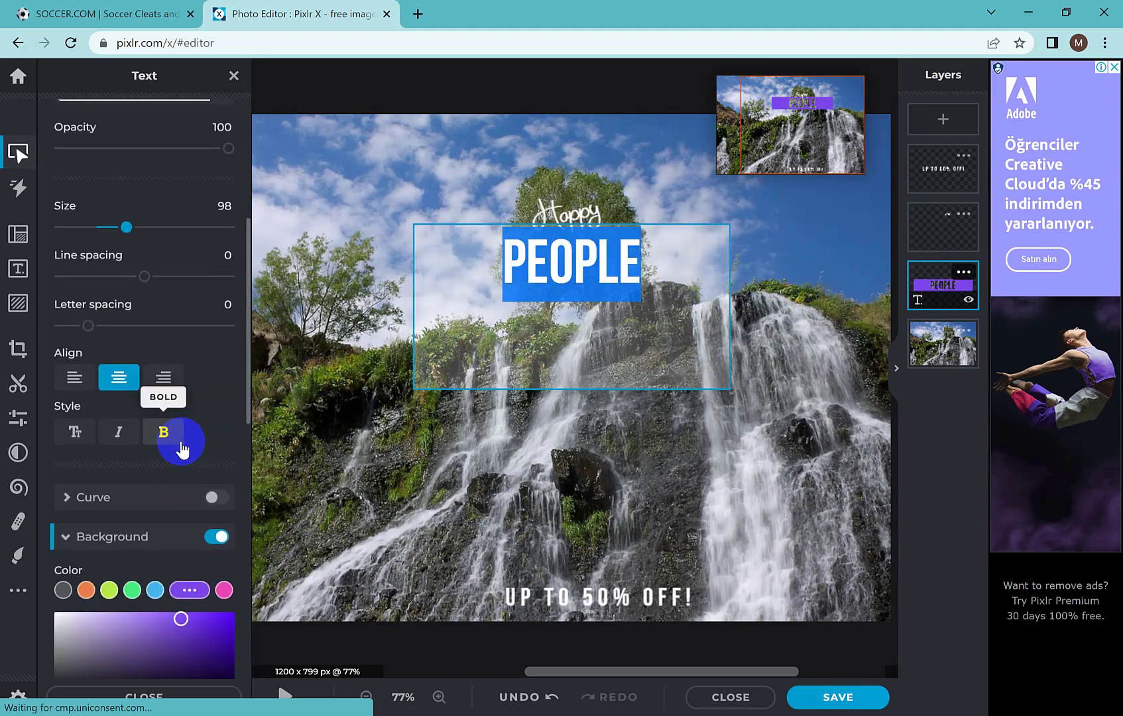
{"action": "left_click", "coordinate": [184, 381]}
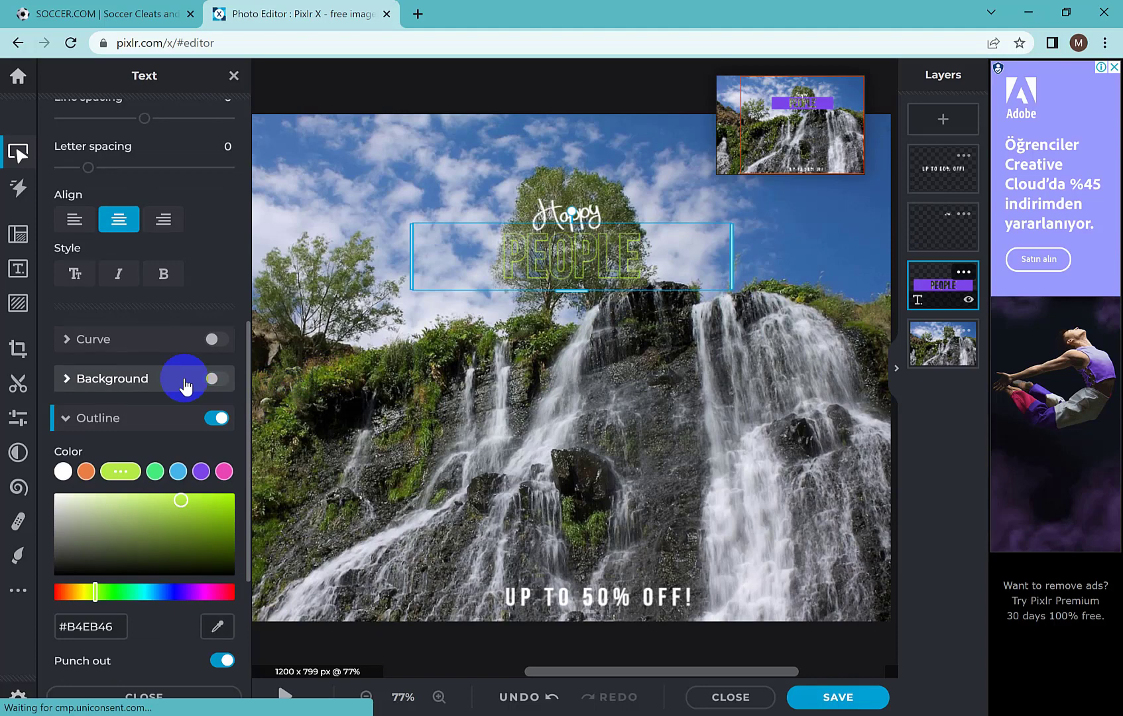
{"action": "left_click", "coordinate": [88, 472]}
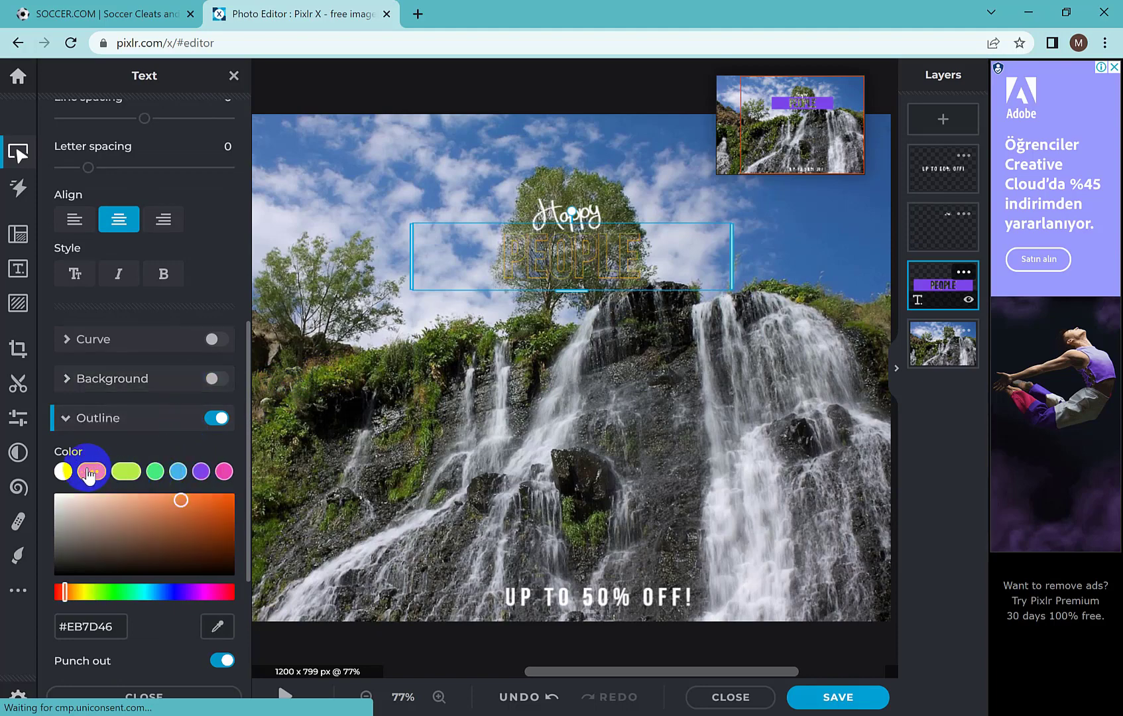
Turn the People text's background on again and colour it orange
{"action": "left_click", "coordinate": [180, 385]}
{"action": "left_click", "coordinate": [88, 431]}
{"action": "left_click", "coordinate": [514, 394]}
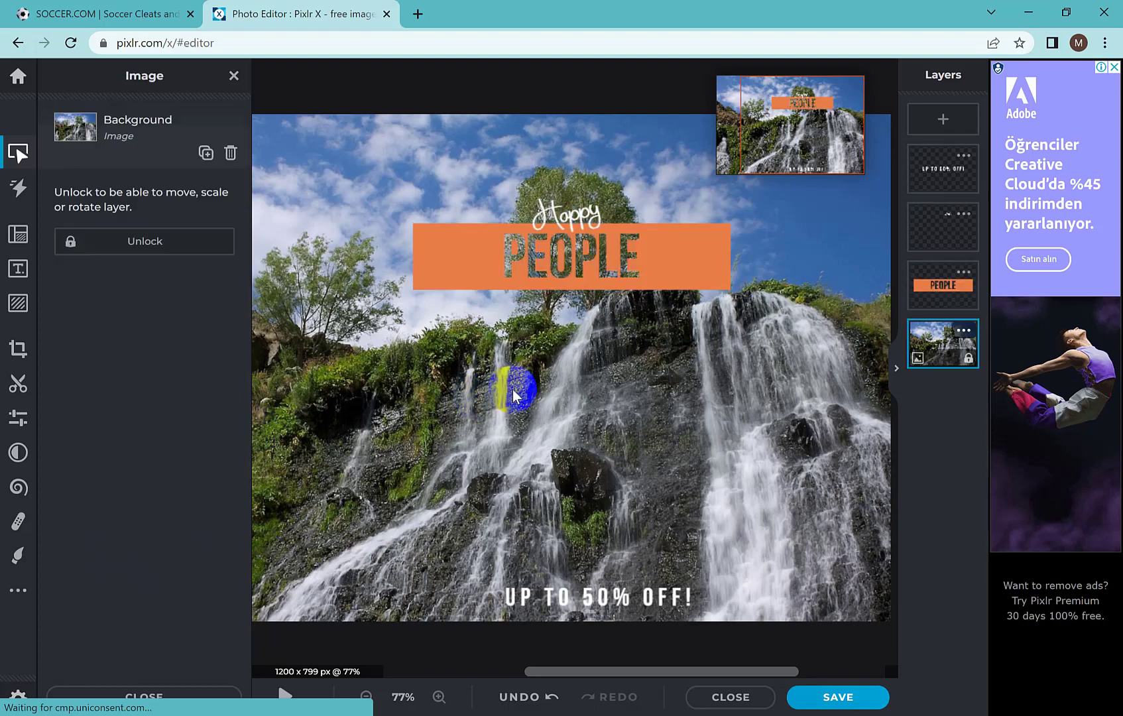
Move the Happy text slightly upward so it sits just above the orange People banner
{"action": "left_click", "coordinate": [819, 324]}
{"action": "left_click", "coordinate": [574, 202]}
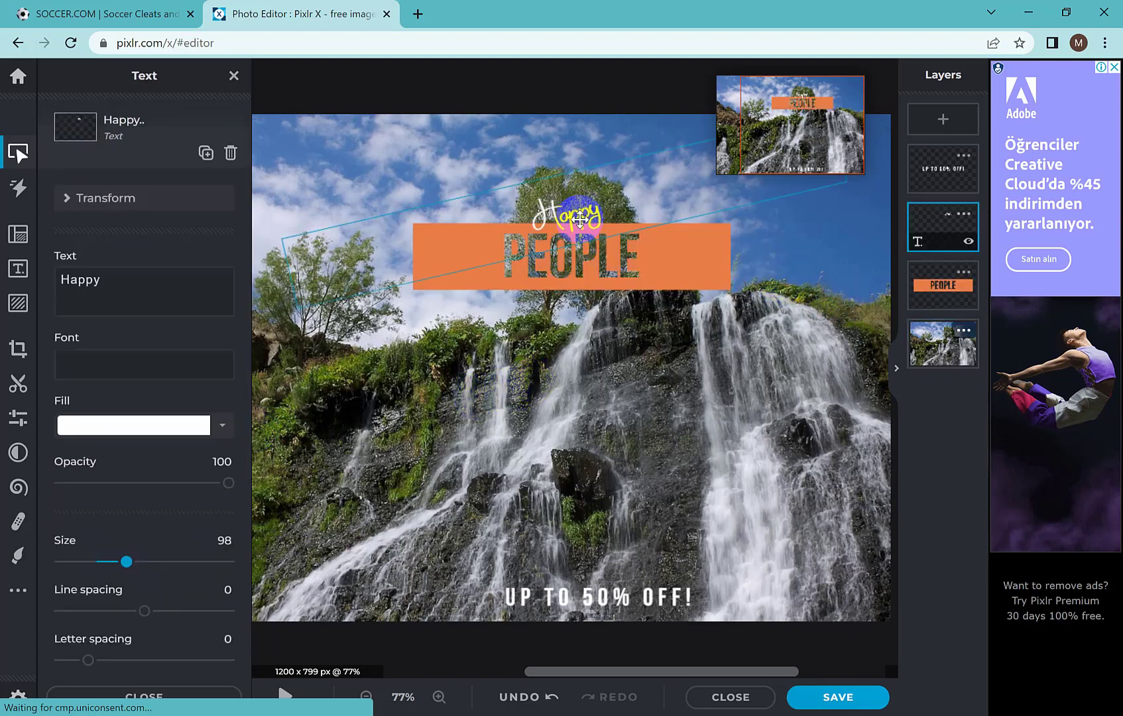
{"action": "left_click_drag", "start_coordinate": [574, 202], "coordinate": [572, 199]}
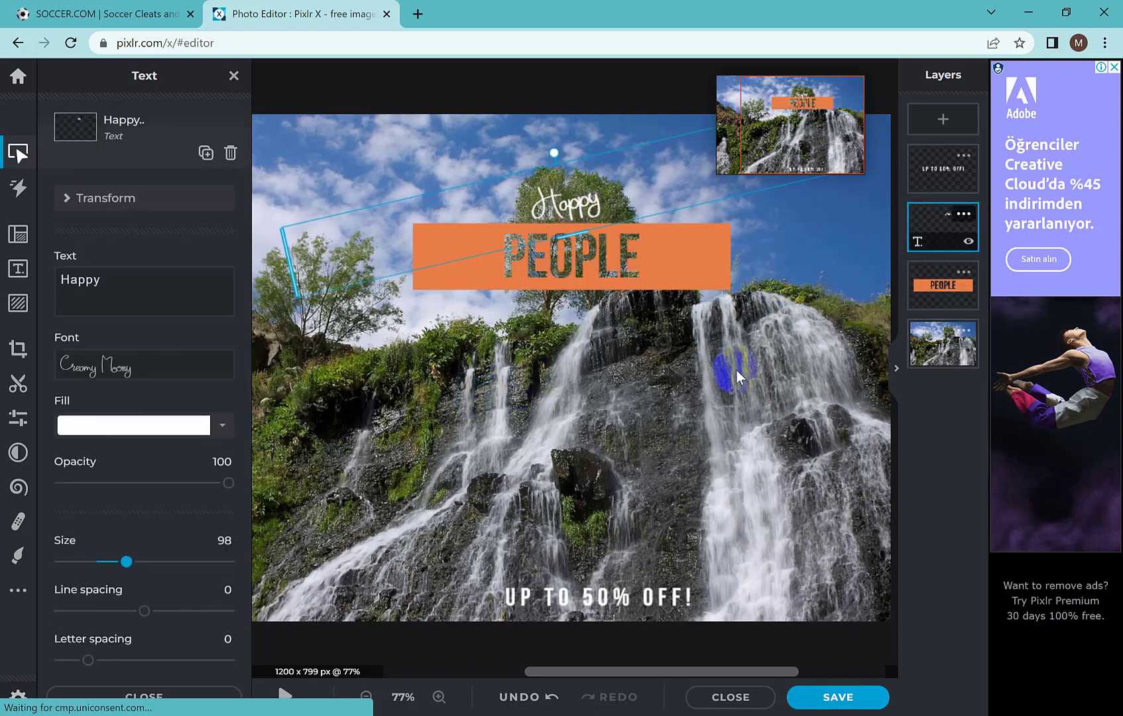
{"action": "left_click", "coordinate": [689, 379]}
Delete the "Up to 50% off!" text layer from the lower part of the photo
{"action": "left_click", "coordinate": [590, 594]}
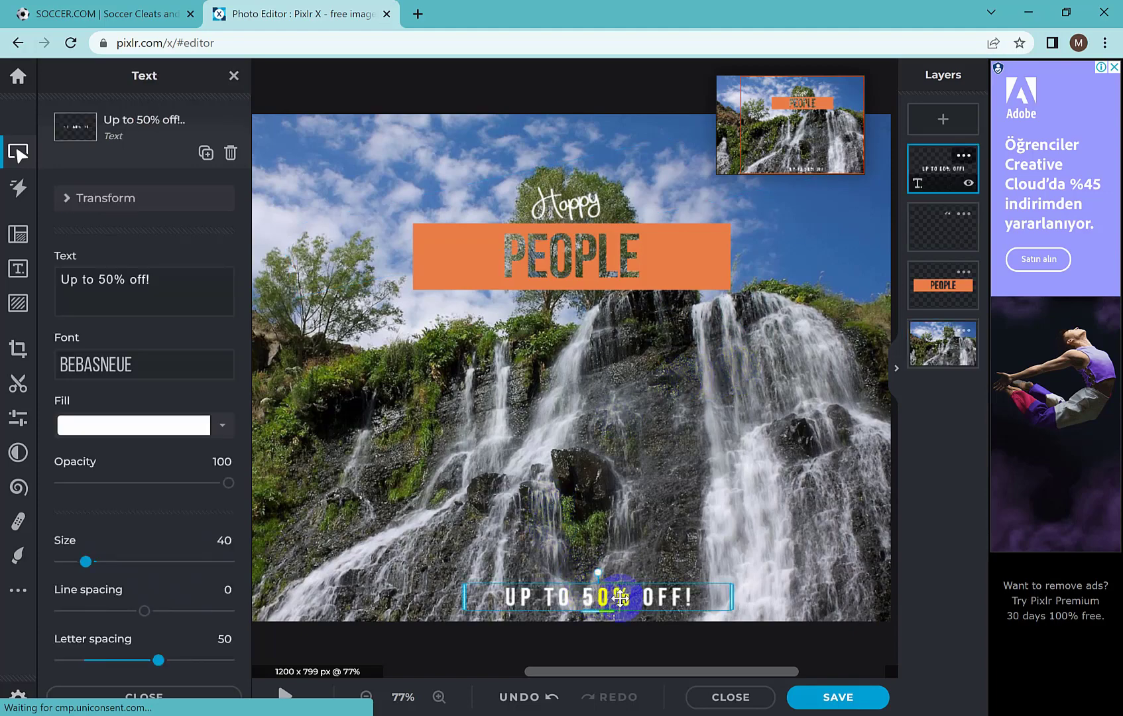
{"action": "left_click", "coordinate": [688, 537]}
{"action": "left_click", "coordinate": [640, 601]}
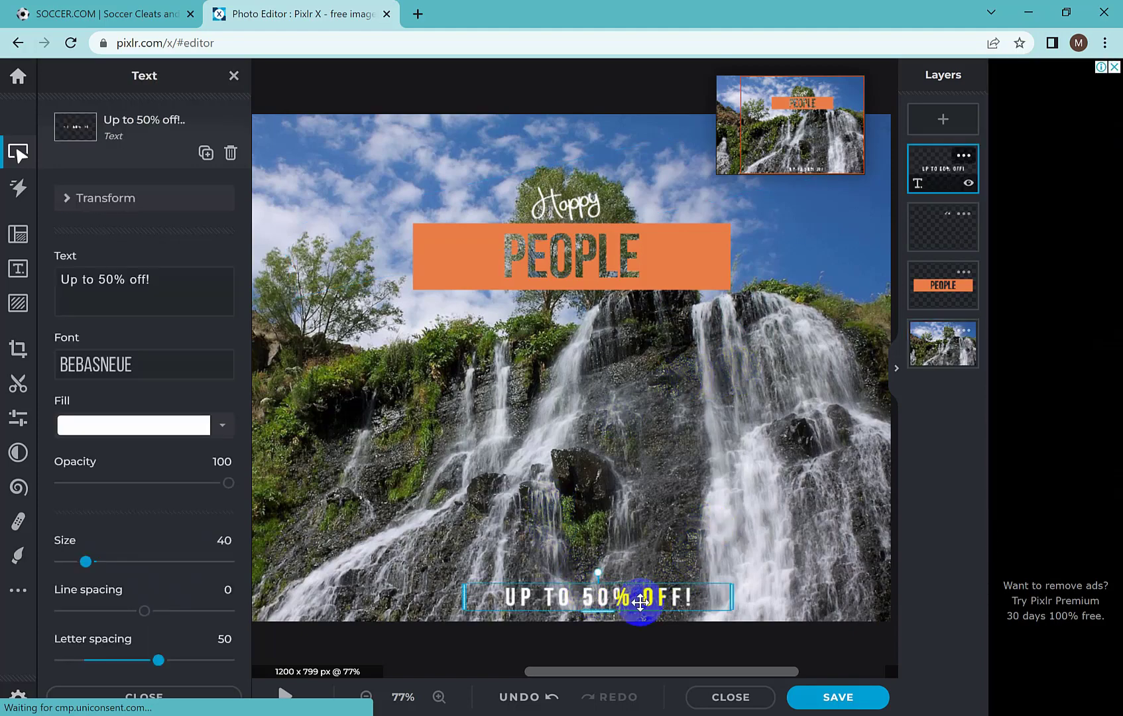
{"action": "left_click", "coordinate": [673, 531]}
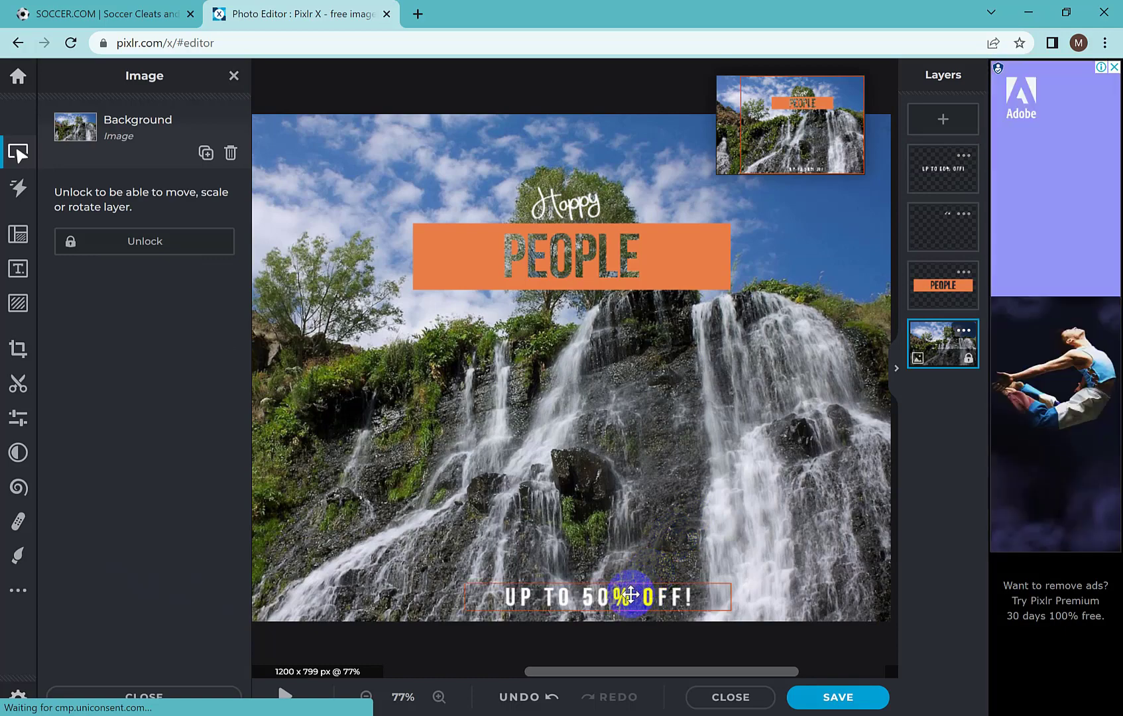
{"action": "left_click", "coordinate": [620, 596]}
{"action": "right_click", "coordinate": [632, 599]}
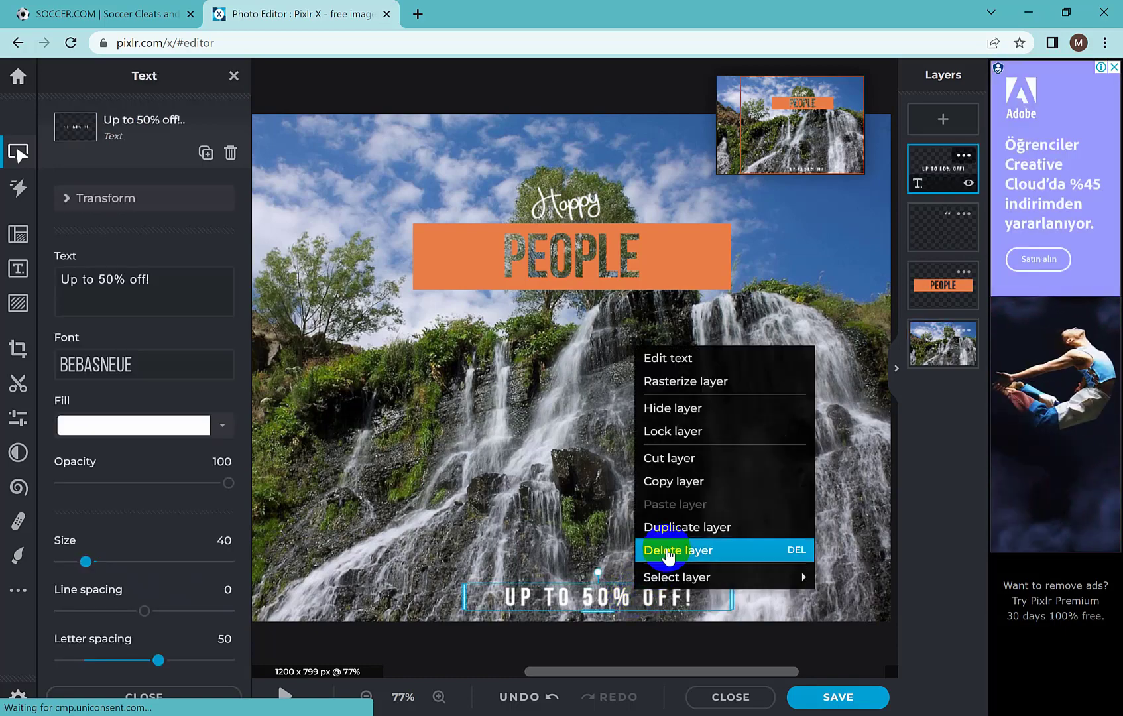
{"action": "left_click", "coordinate": [692, 551]}
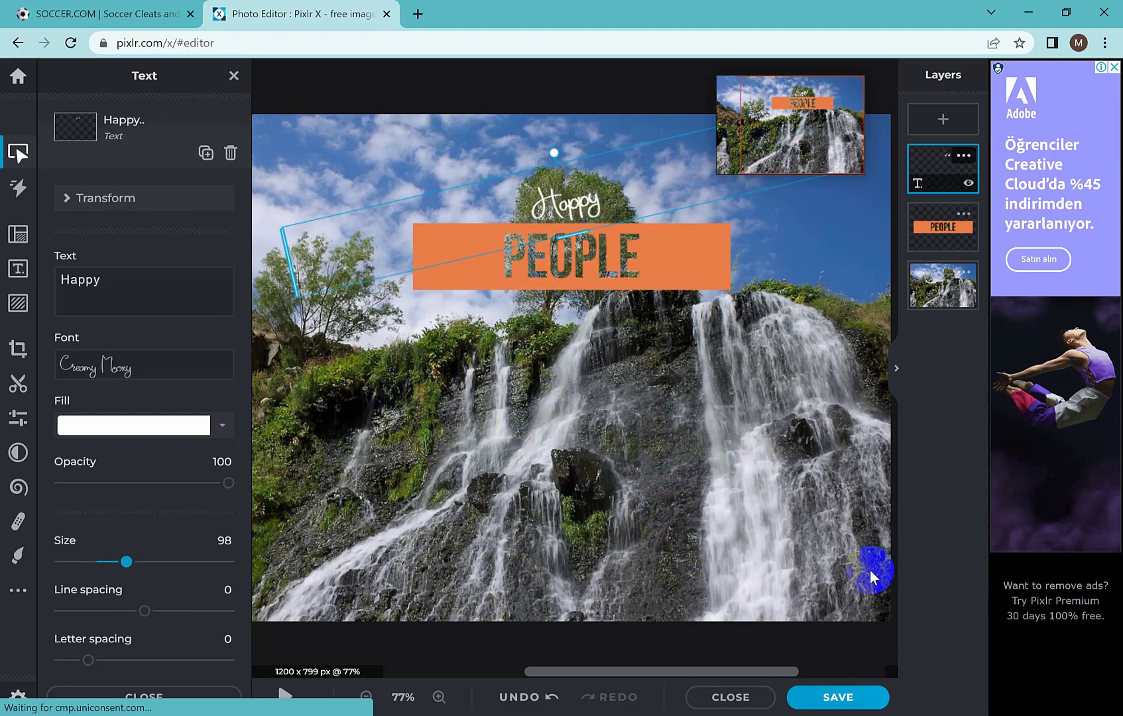
Save the animation as the MP4 video Shaqi_jrvej(1).mp4 at framerate 24 and size 1X in the desktop's New folder, and dismiss the advertisement
{"action": "left_click", "coordinate": [837, 696]}
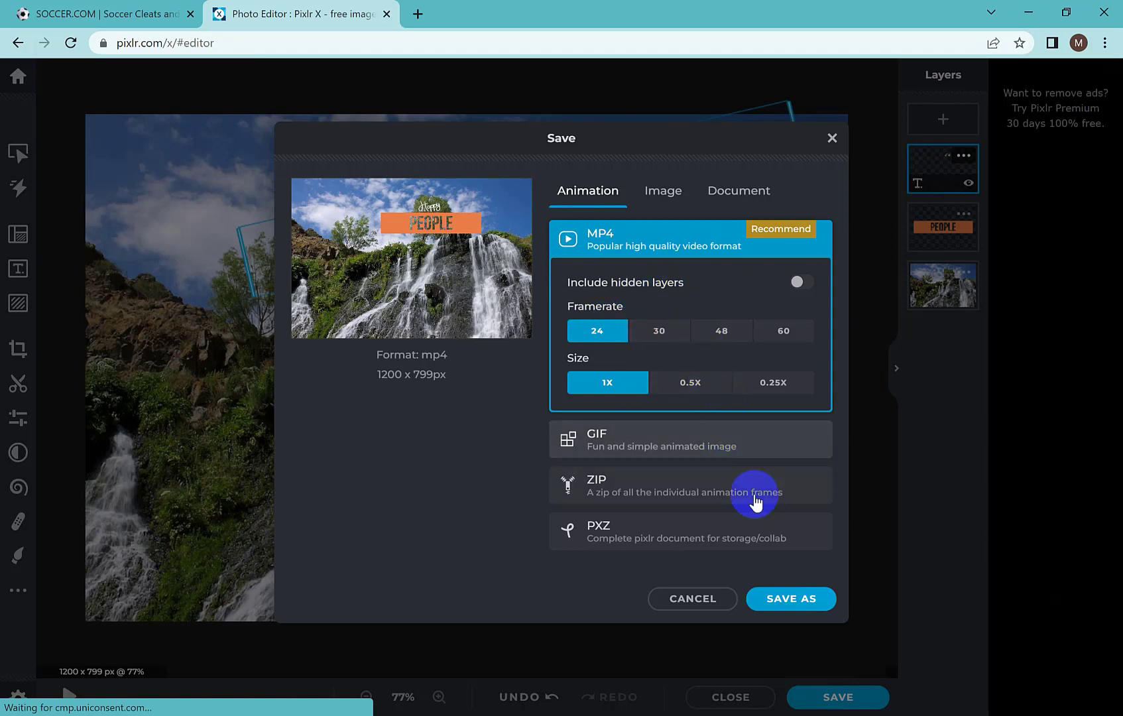
{"action": "left_click", "coordinate": [807, 606]}
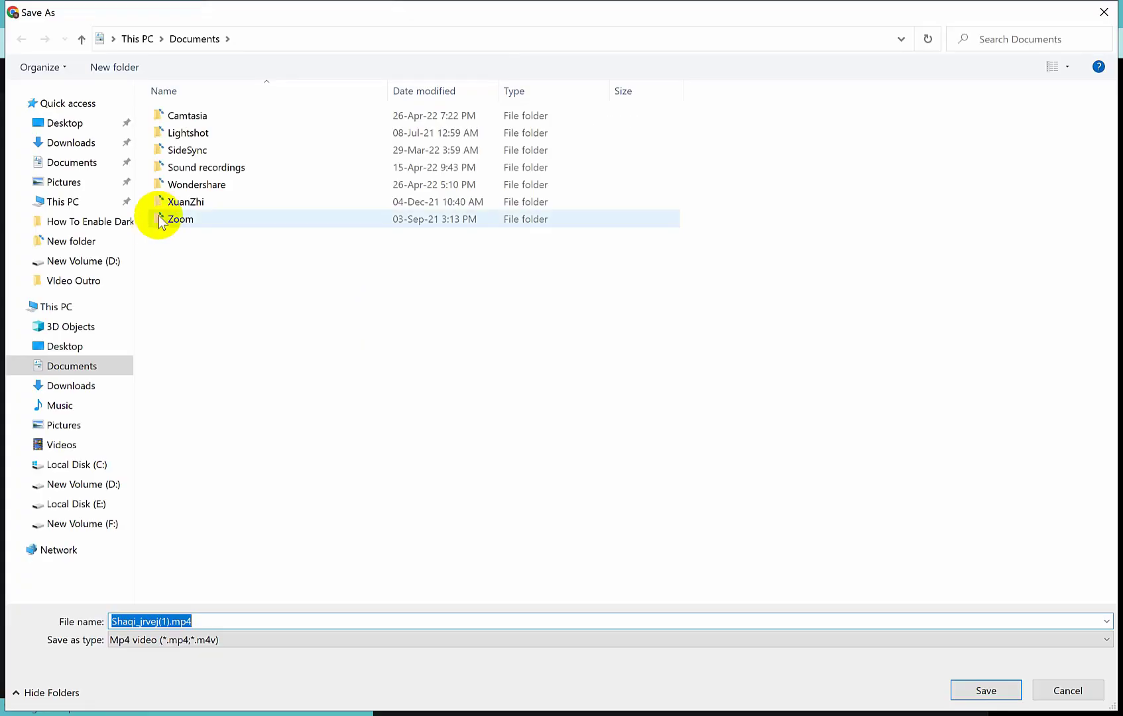
{"action": "left_click", "coordinate": [81, 126]}
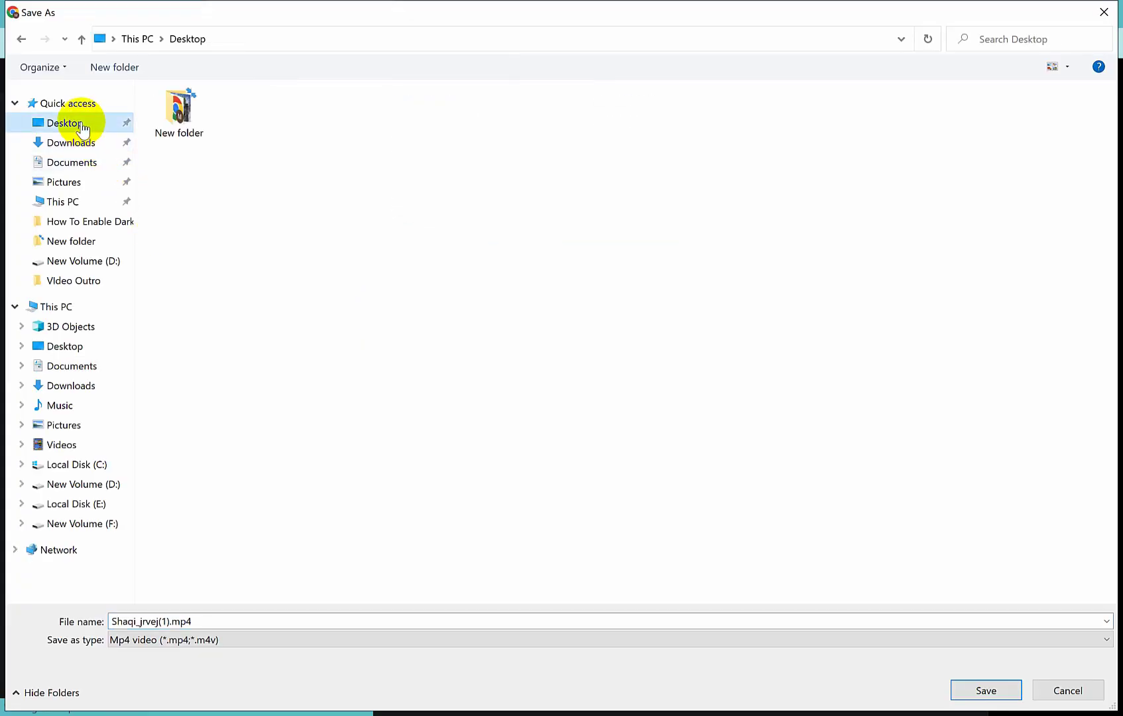
{"action": "double_click", "coordinate": [154, 121]}
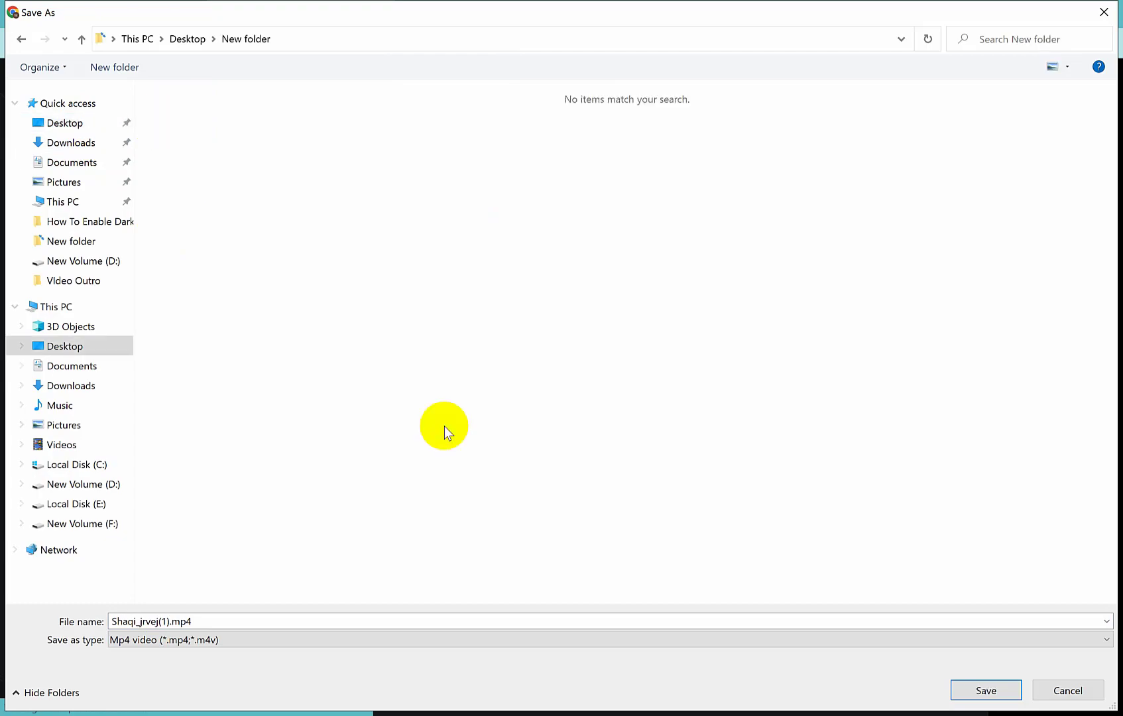
{"action": "left_click", "coordinate": [987, 692]}
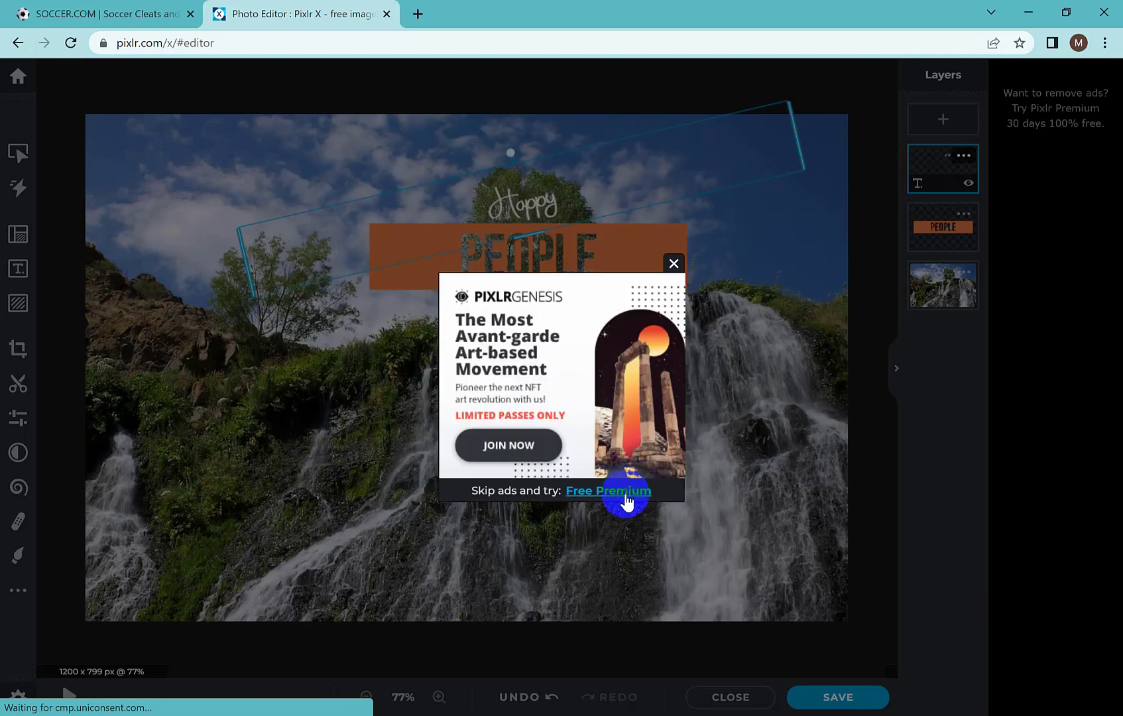
{"action": "left_click", "coordinate": [674, 263]}
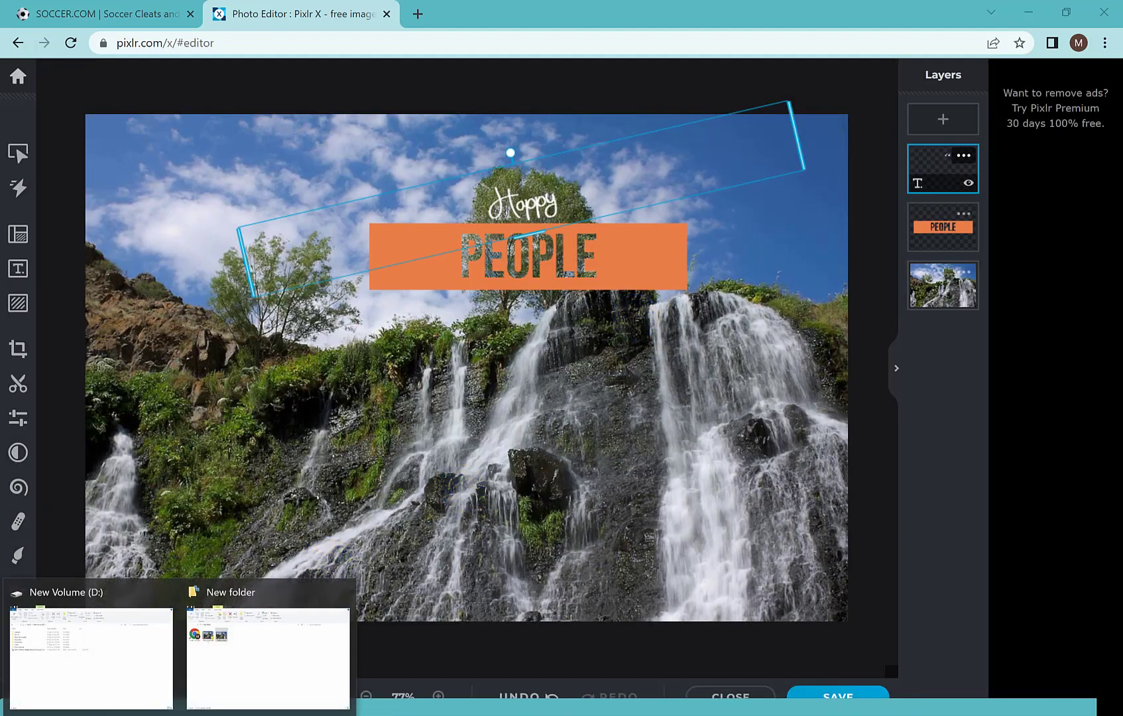
Switch to the New folder window in File Explorer, refresh it and play Shaqi_jrvej(1).mp4 in a maximised PotPlayer window
{"action": "left_click", "coordinate": [269, 646]}
{"action": "right_click", "coordinate": [289, 342]}
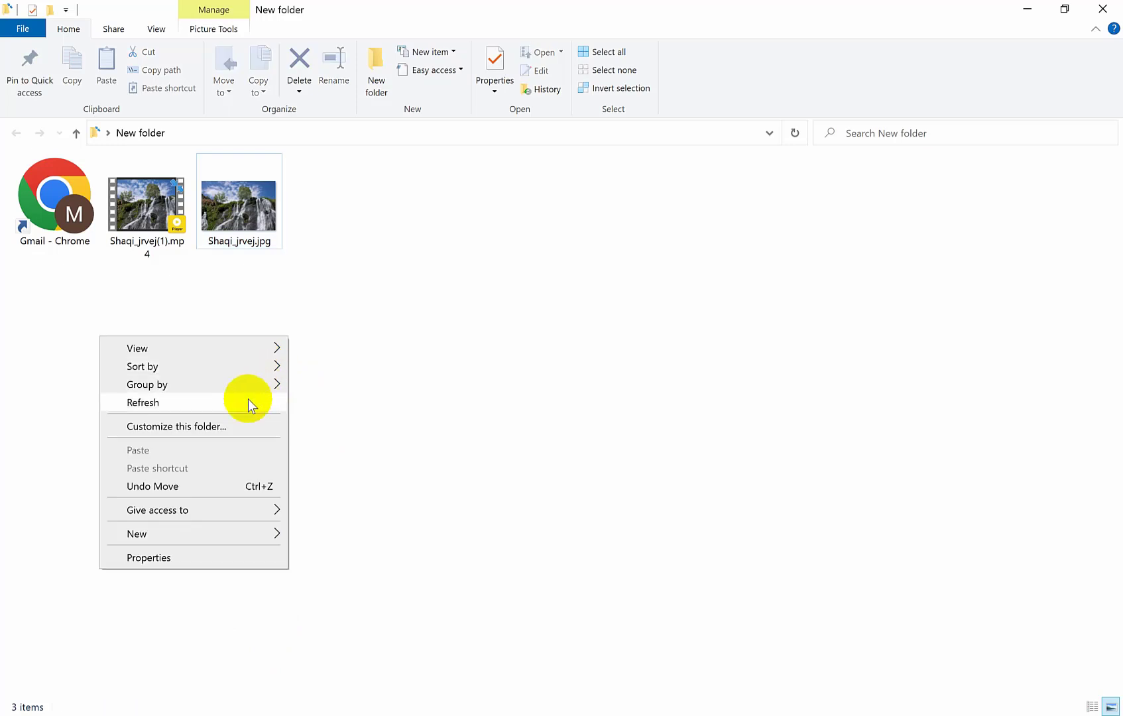
{"action": "left_click", "coordinate": [242, 400]}
{"action": "left_click", "coordinate": [177, 246]}
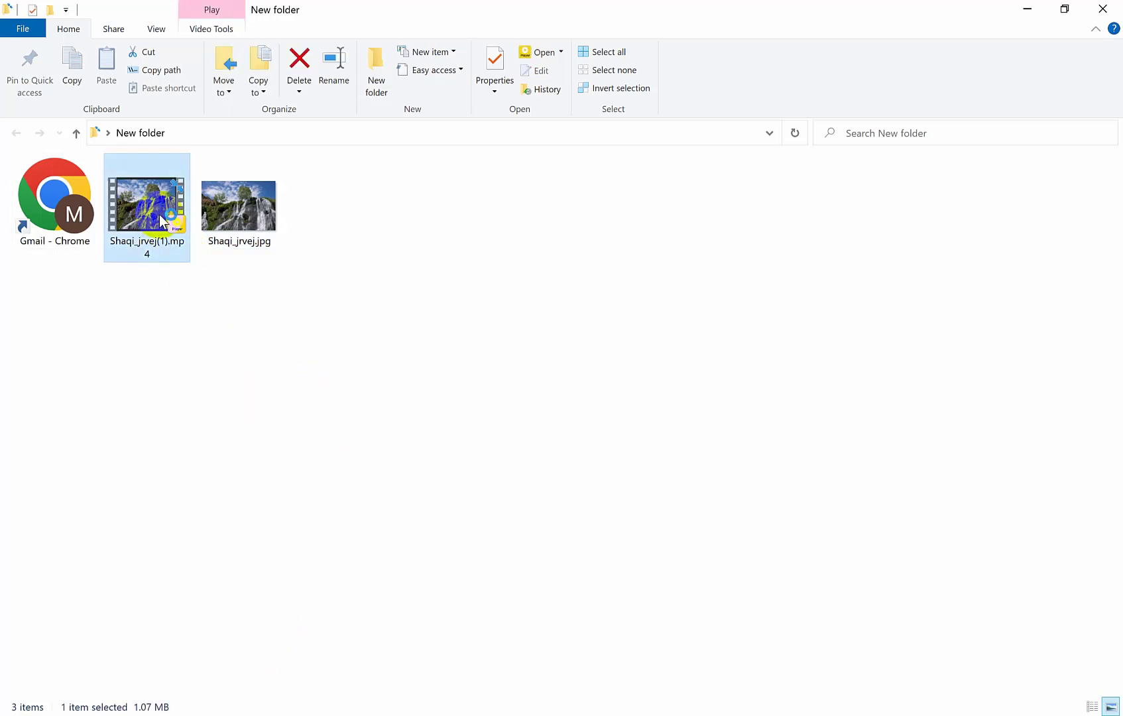
{"action": "double_click", "coordinate": [159, 215]}
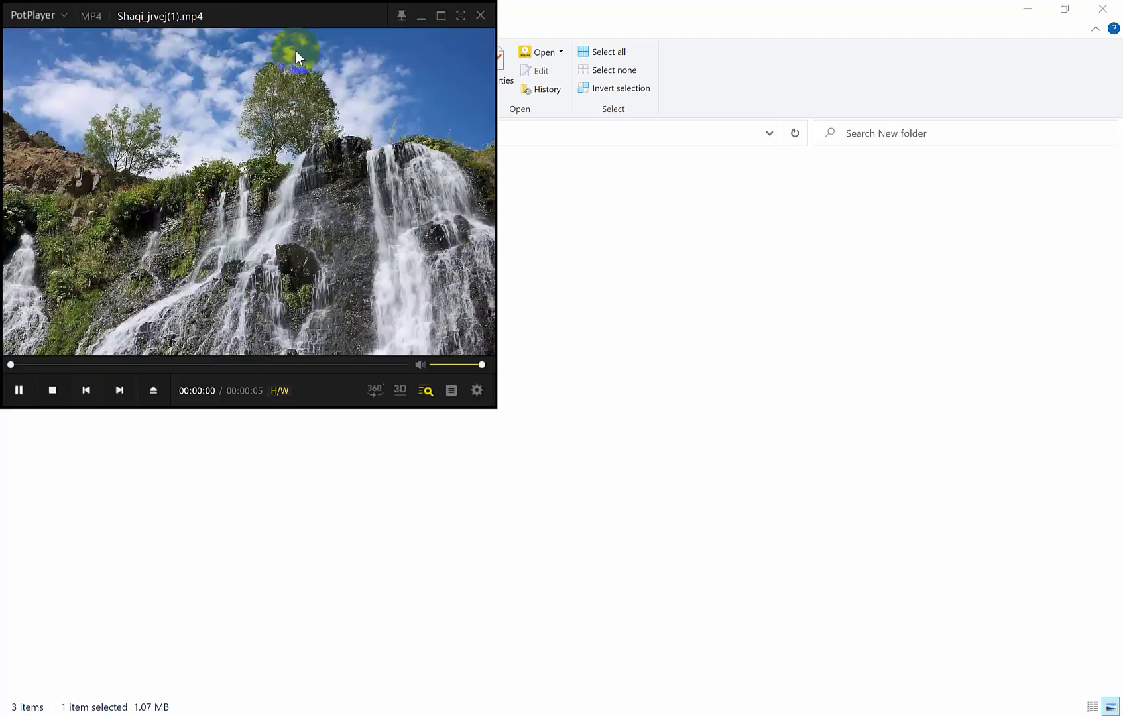
{"action": "left_click", "coordinate": [441, 15]}
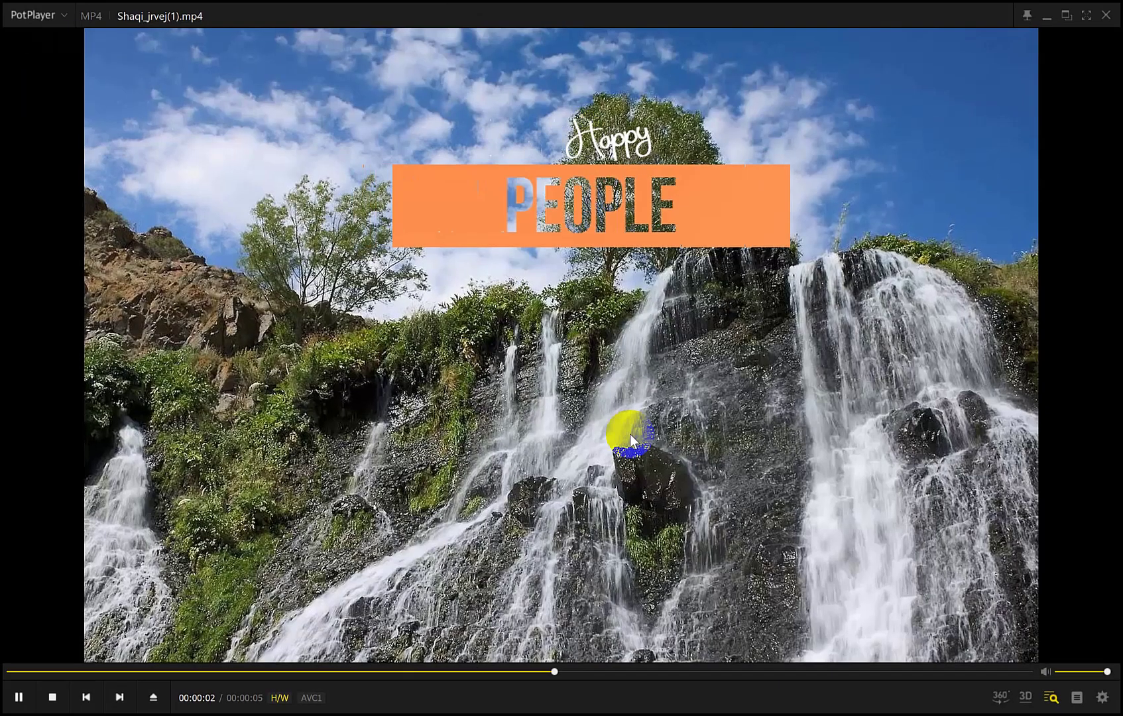